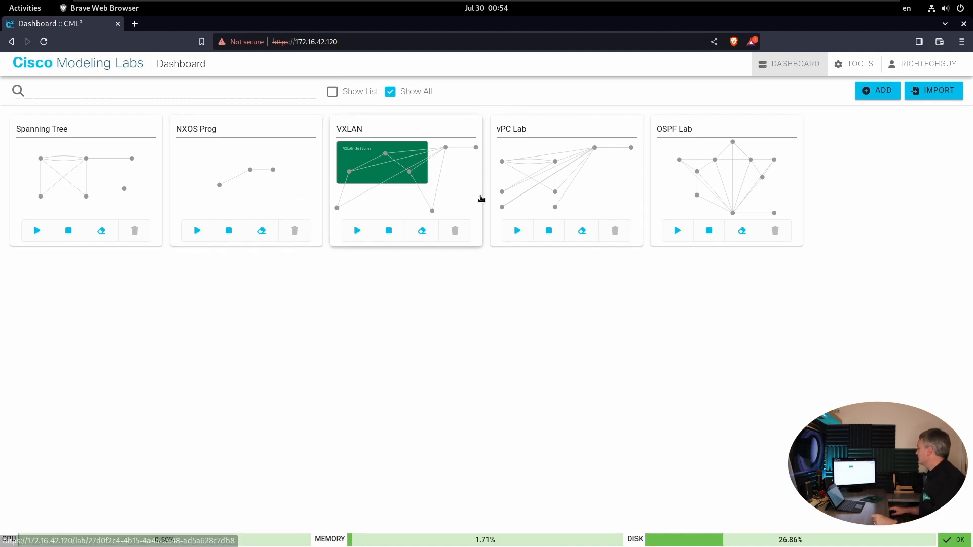
- Open the VXLAN lab from the dashboard
click(462, 190)
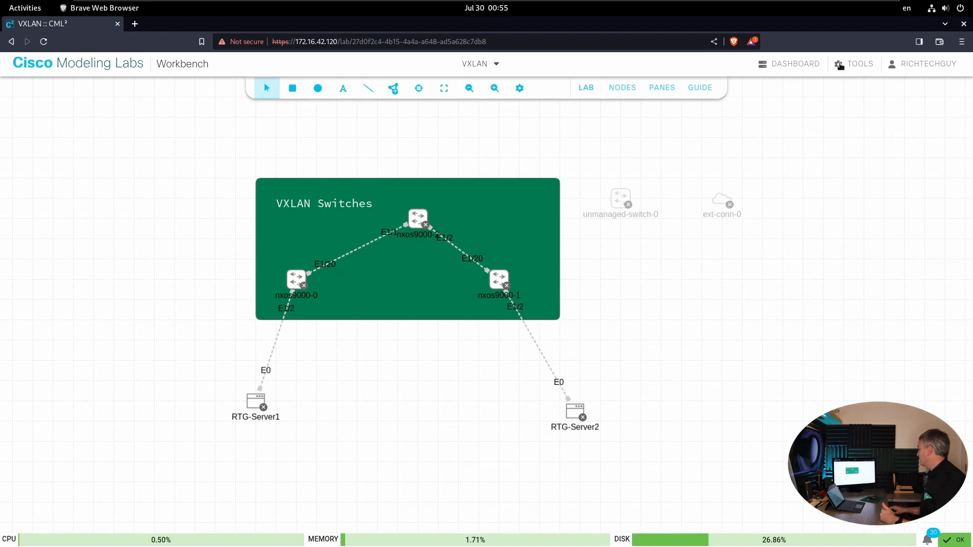
- Examine the node types that can be added to the lab, including the routers, servers and NX-OS switches
click(398, 93)
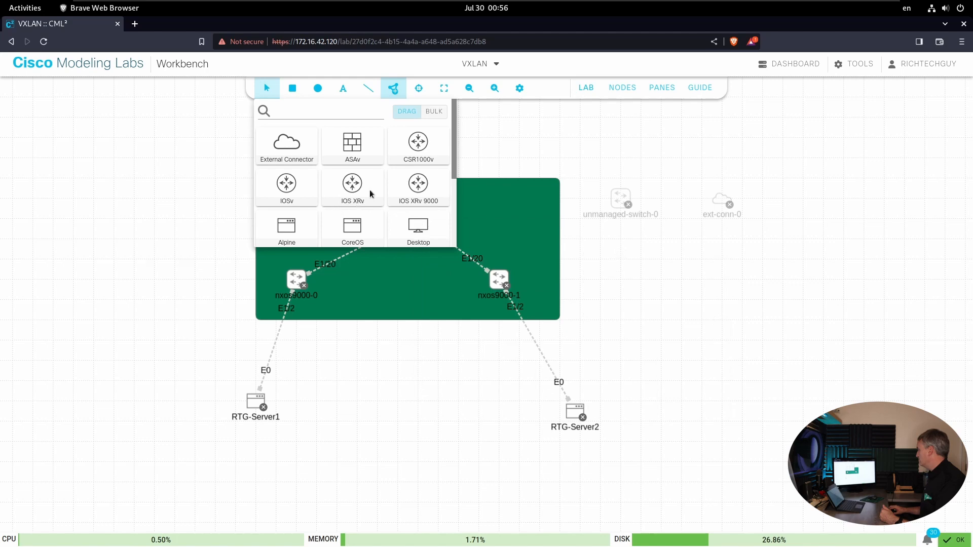
scroll(426, 162, down, 2)
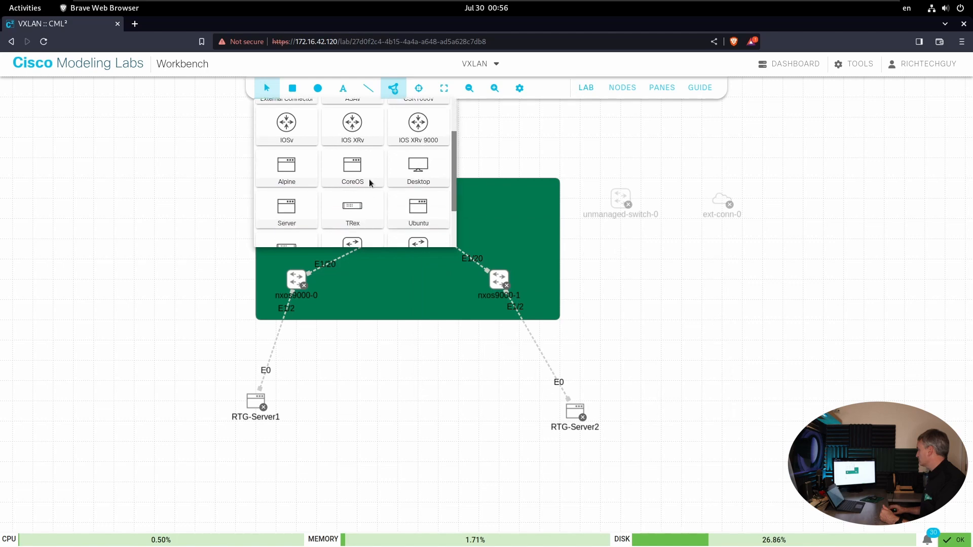
scroll(369, 180, up, 2)
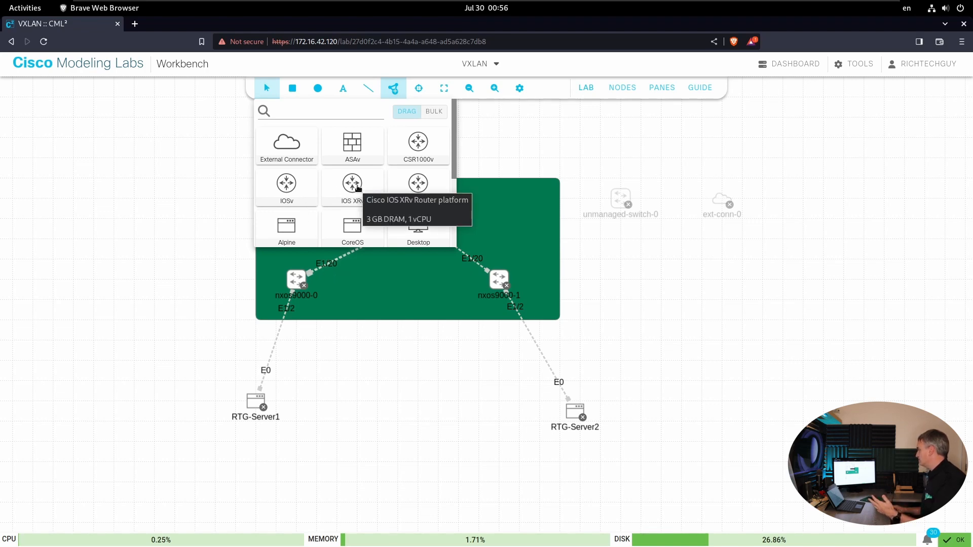
scroll(359, 189, down, 3)
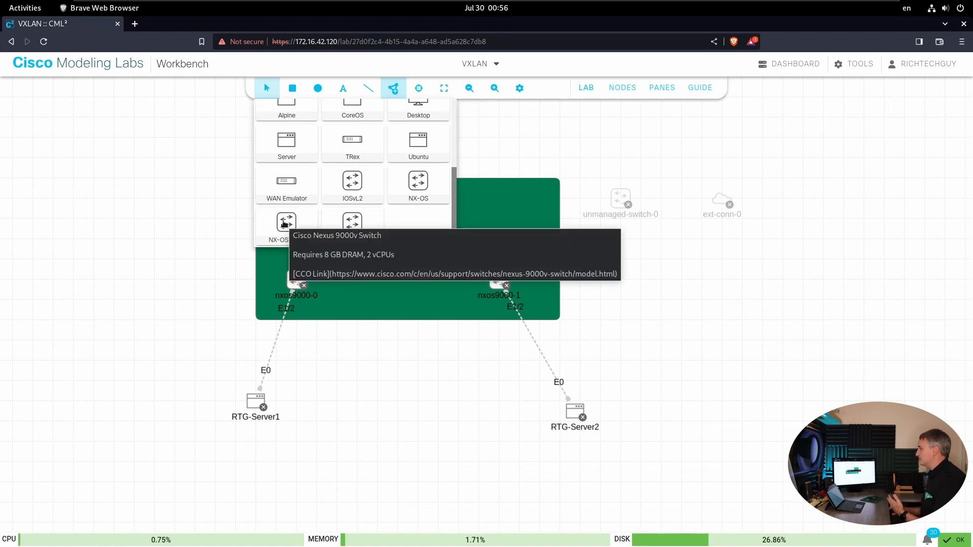
scroll(285, 223, up, 1)
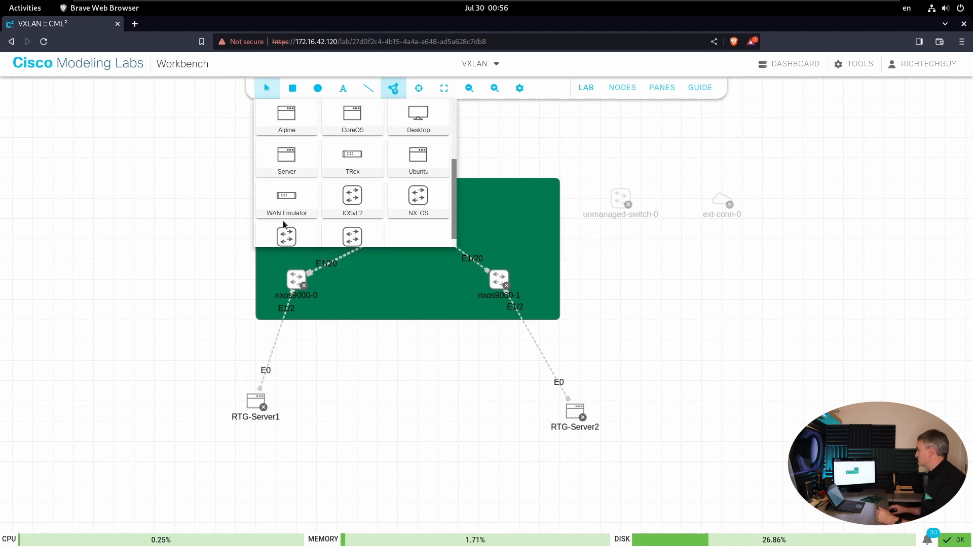
scroll(285, 224, up, 3)
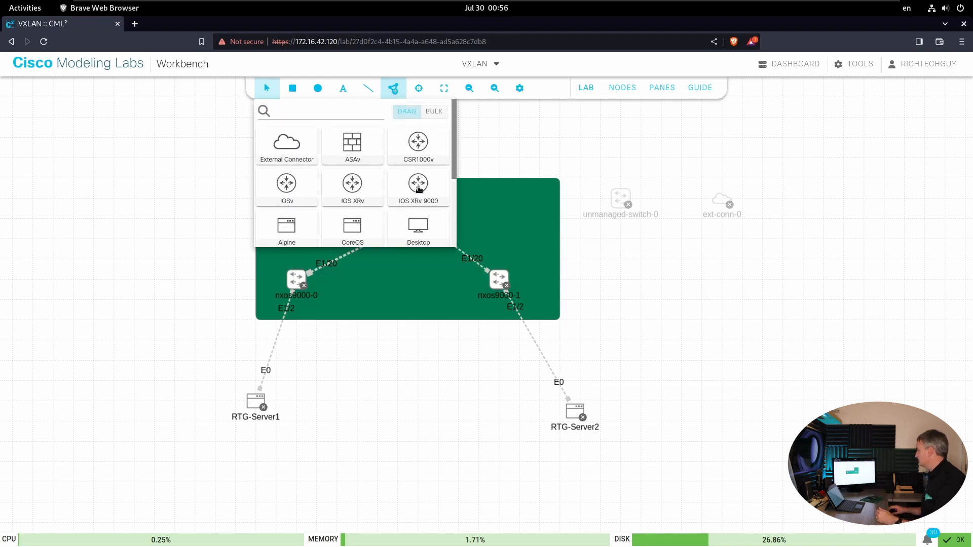
mouse_move(419, 189)
scroll(347, 194, down, 3)
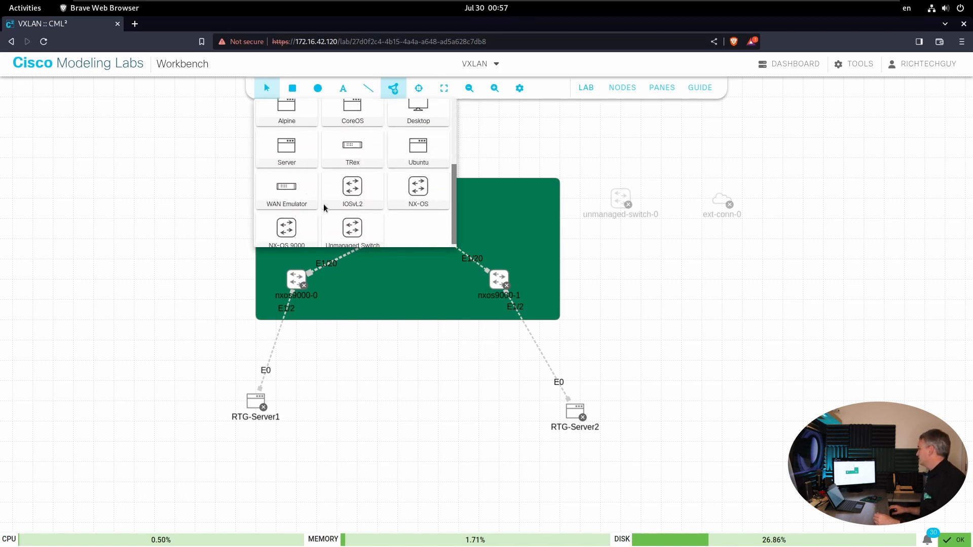
scroll(322, 205, down, 1)
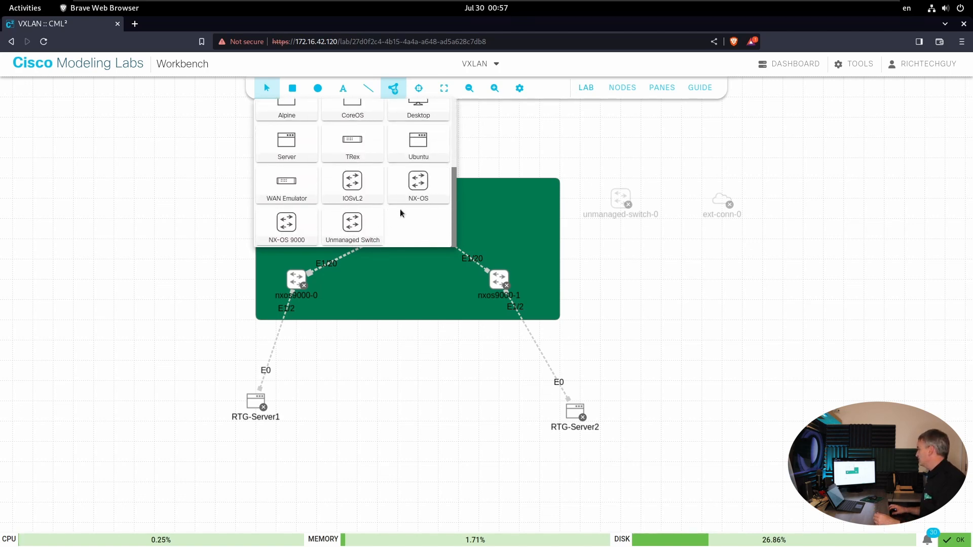
scroll(383, 212, up, 3)
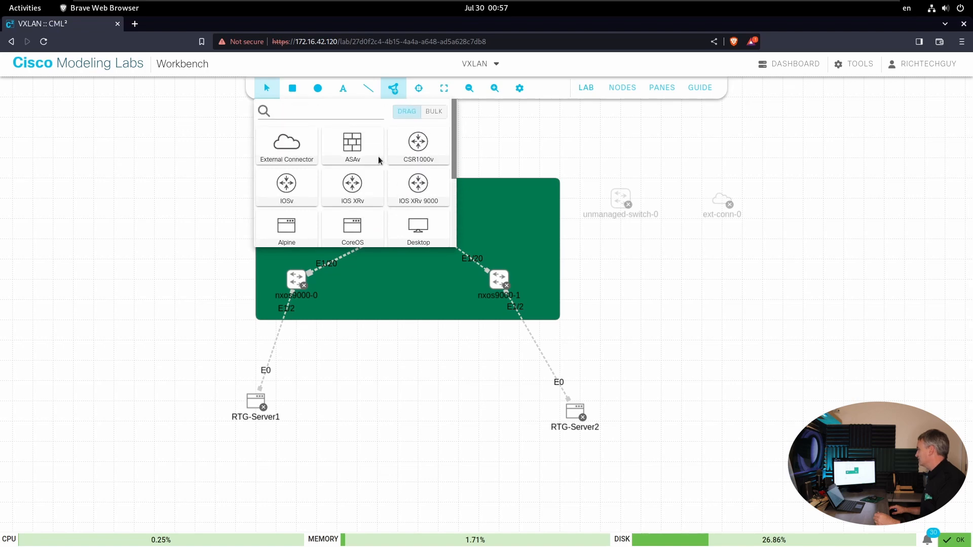
scroll(366, 164, down, 2)
scroll(369, 161, up, 2)
- Add an IOSv router node to the empty canvas area below the ext-conn-0 node
drag(288, 190, 765, 266)
drag(709, 295, 709, 296)
click(652, 307)
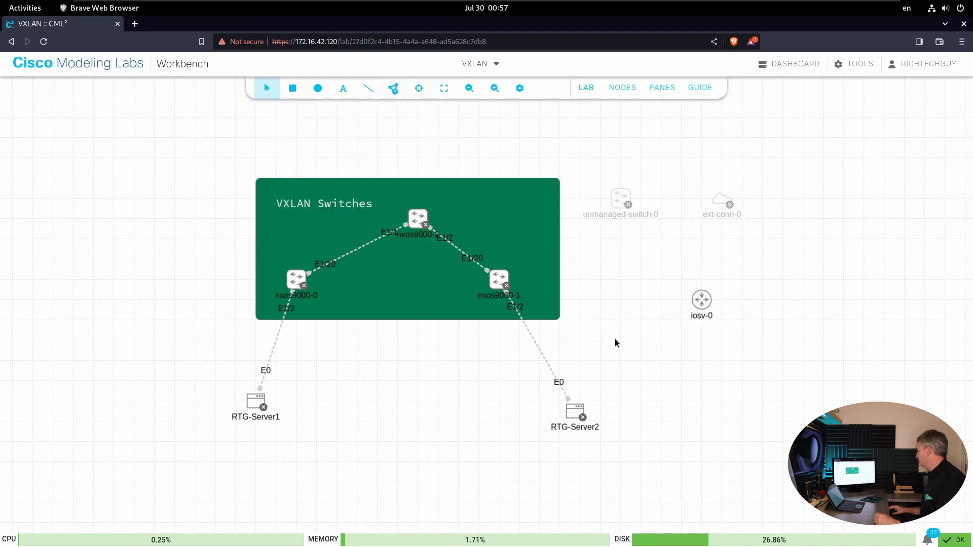
- Delete the IOSv router node from the lab canvas
right_click(703, 303)
click(739, 395)
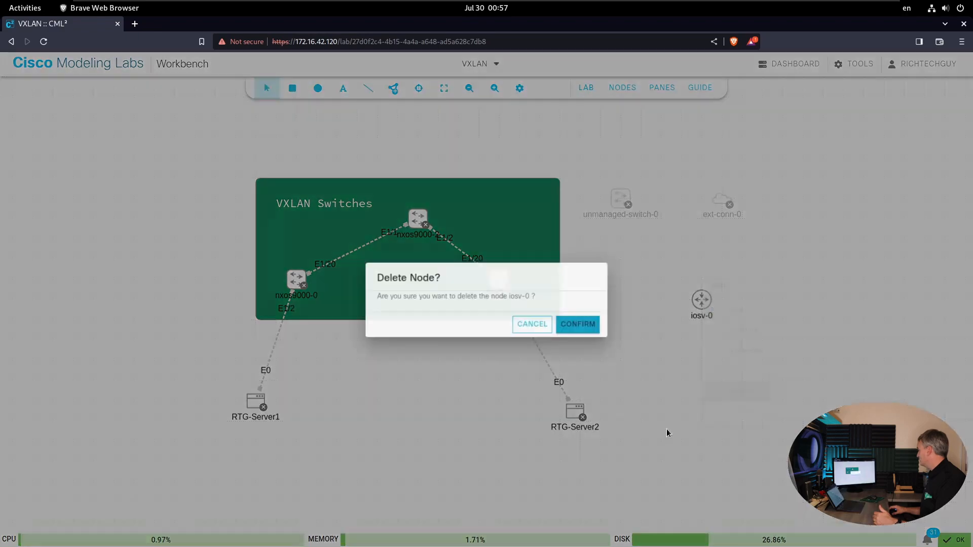
click(578, 326)
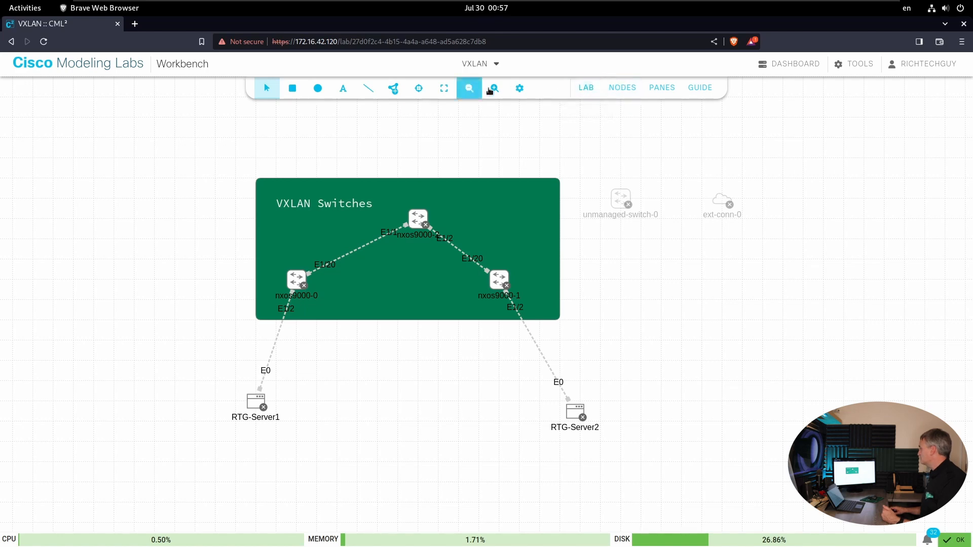
- Hide the canvas grid and turn it back on
click(522, 91)
click(520, 113)
click(520, 93)
click(517, 116)
- Hide the interface labels on the links and show them again
click(518, 99)
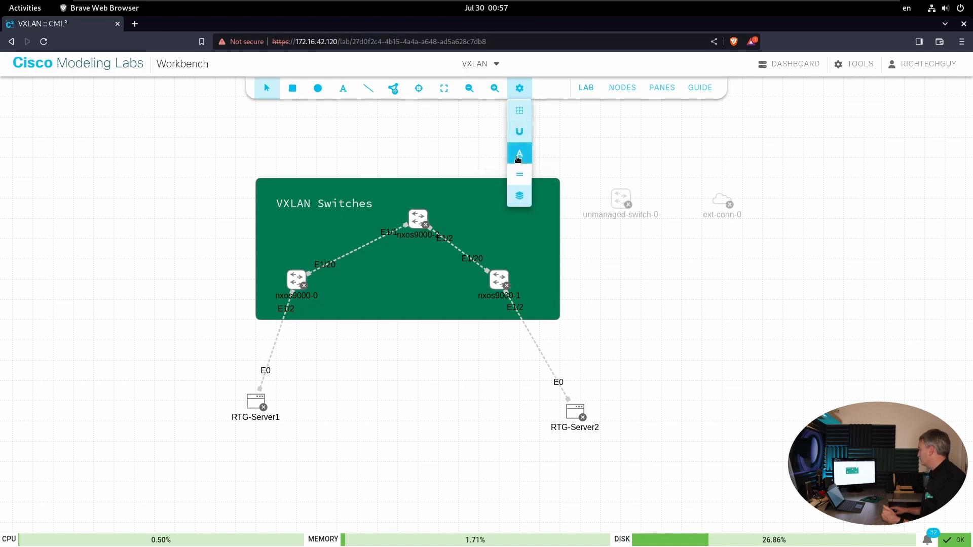
click(518, 157)
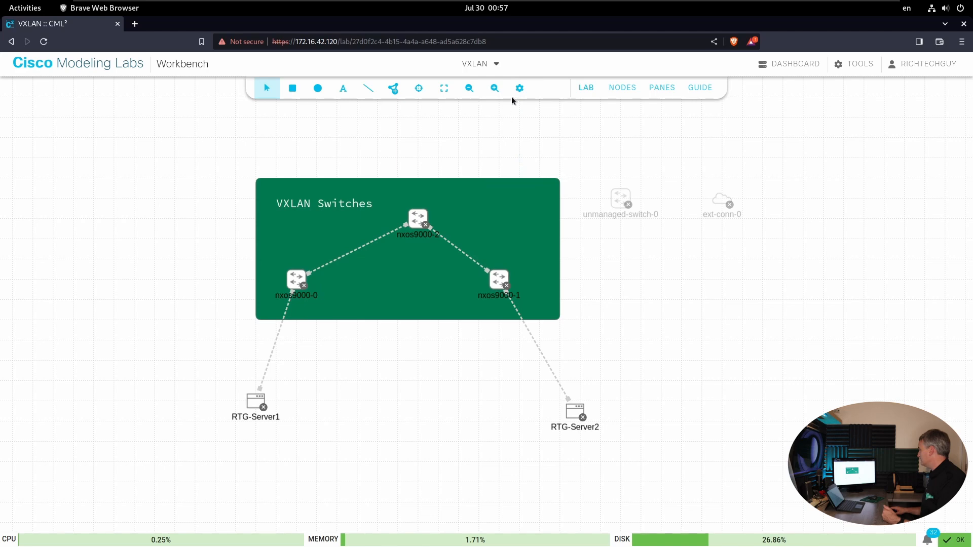
click(520, 88)
click(513, 148)
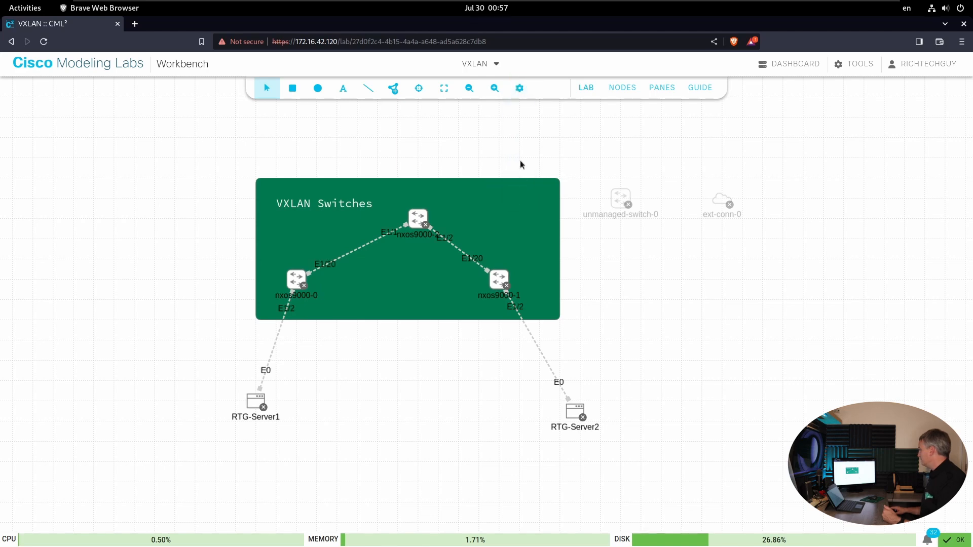
- Hide the annotations on the topology and show them again
click(520, 88)
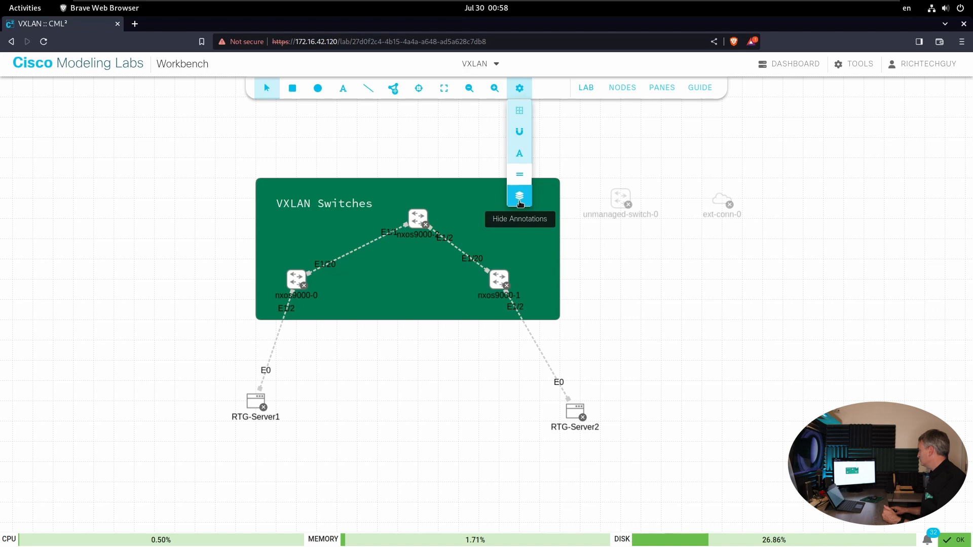
click(520, 201)
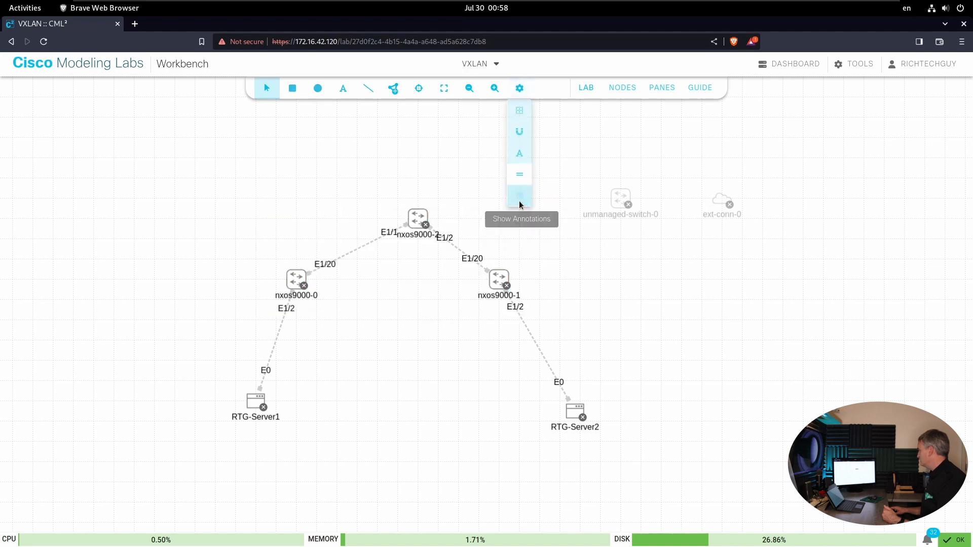
click(518, 94)
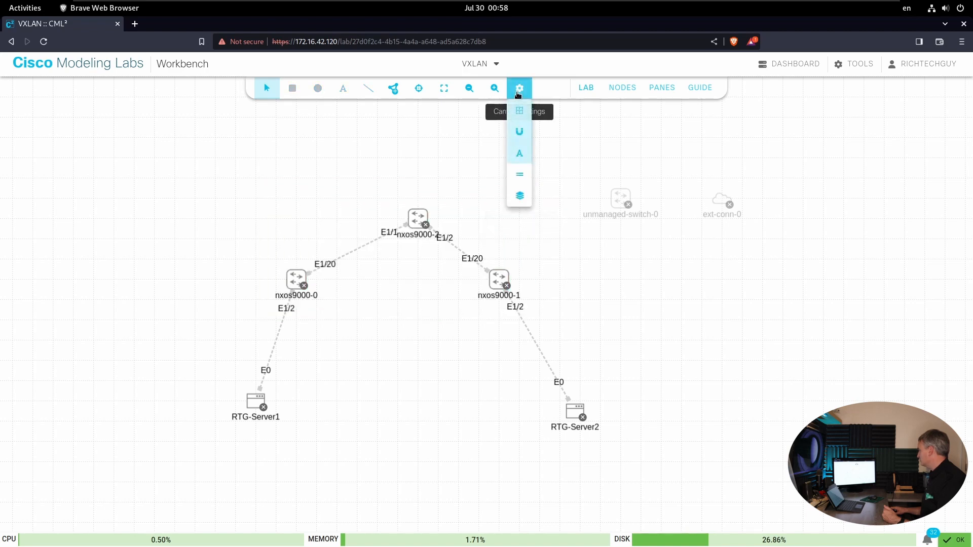
click(524, 199)
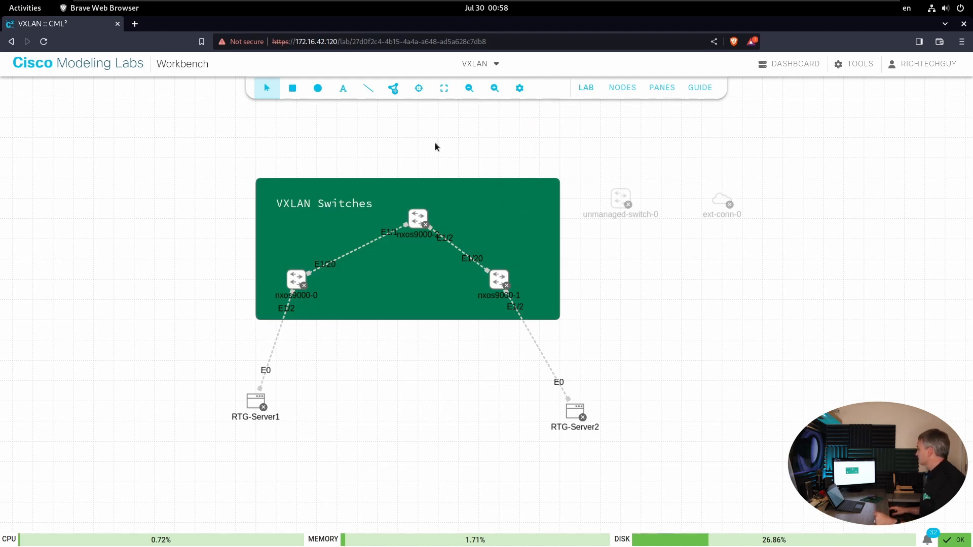
- Review the lab actions, the node list, the empty panes area and the lab guide viewer, closing each view
click(584, 90)
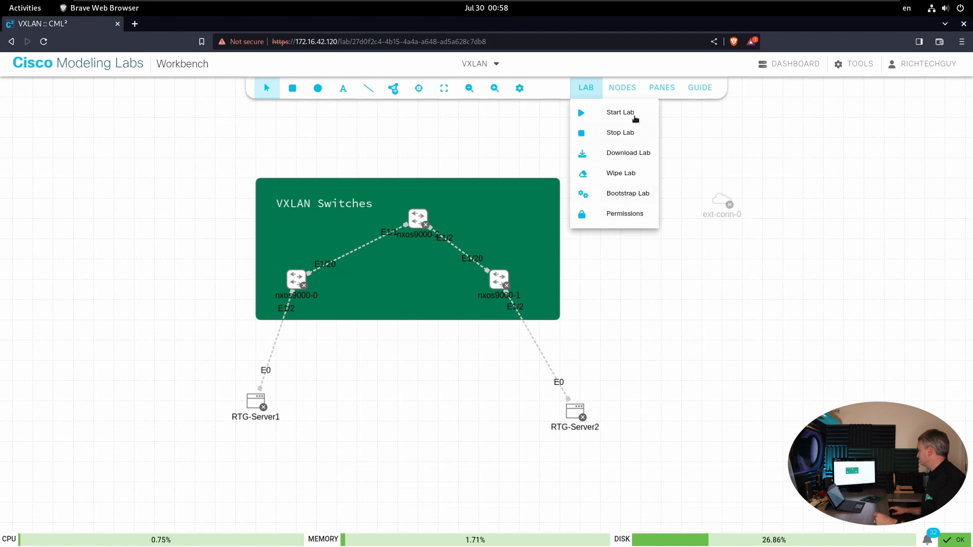
click(621, 89)
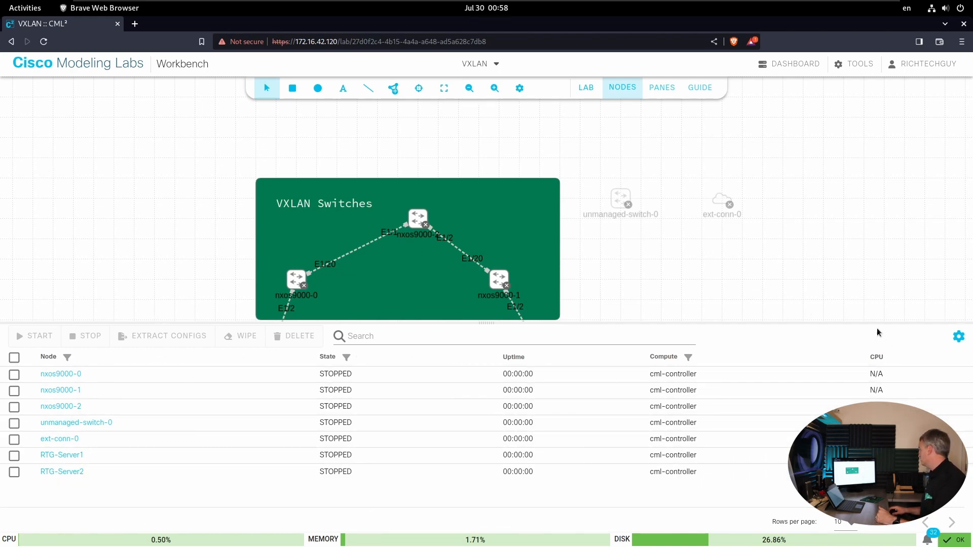
click(627, 91)
click(664, 91)
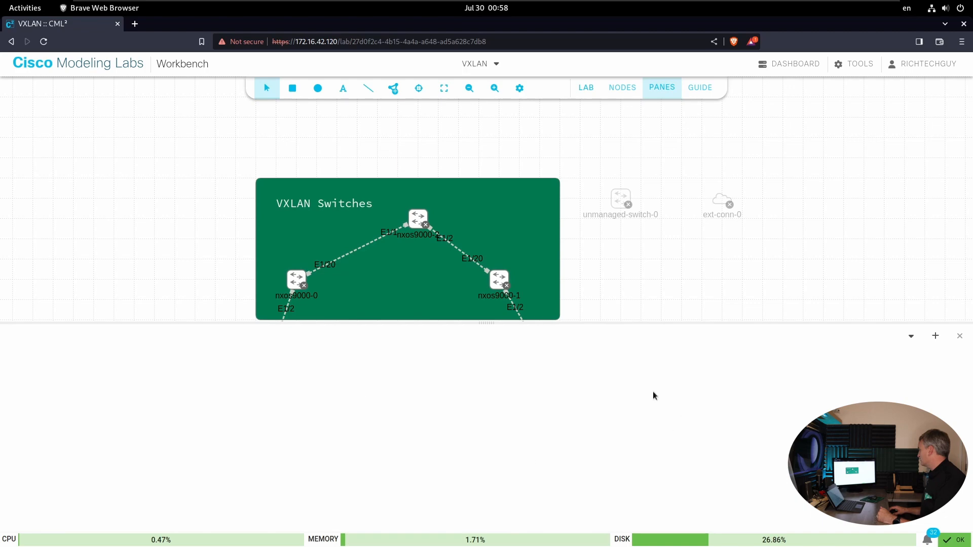
click(666, 87)
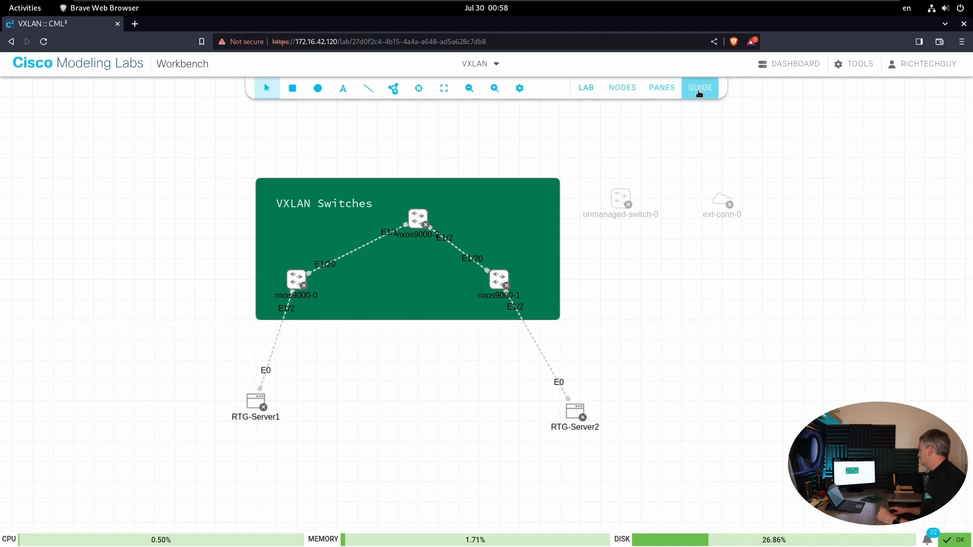
click(698, 91)
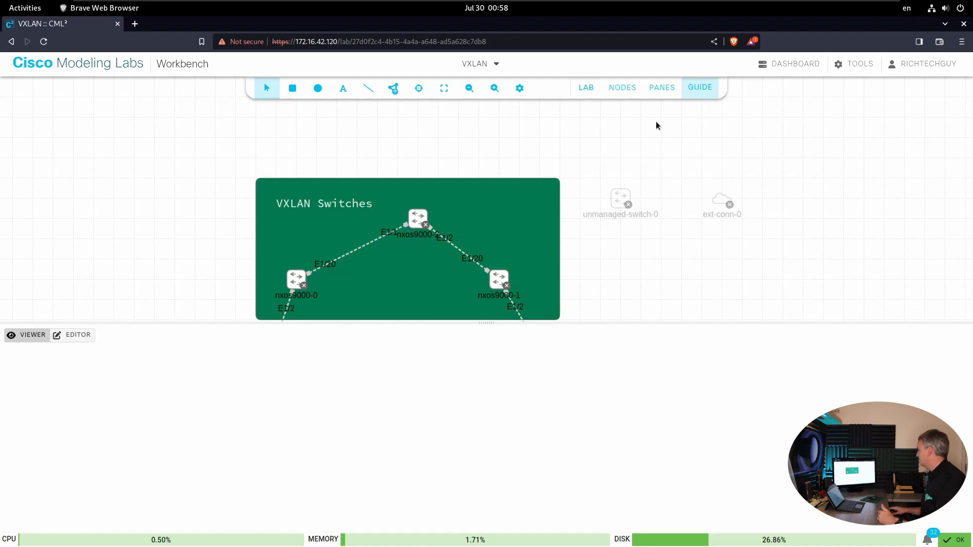
click(695, 92)
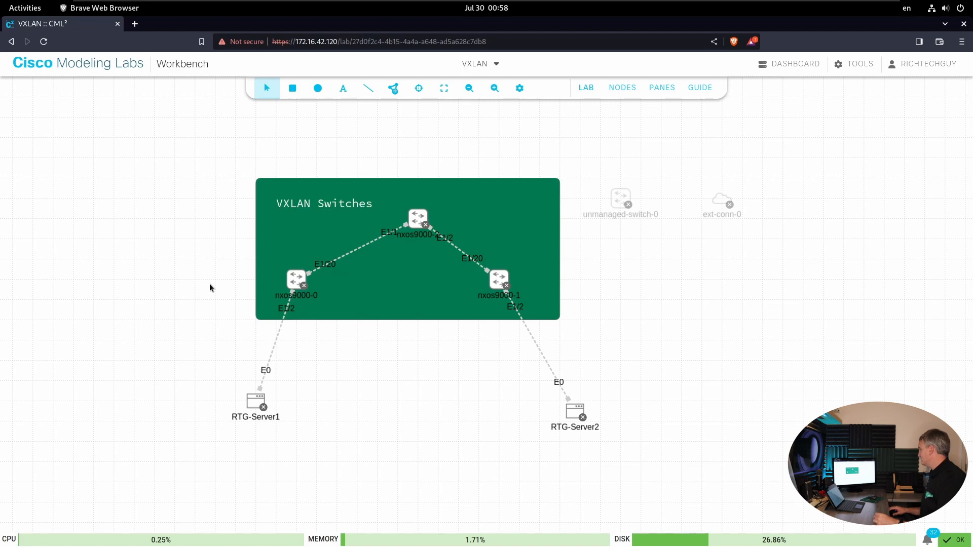
- Examine the connectivity, configuration, interfaces and settings of the nxos9000-2 switch
click(419, 220)
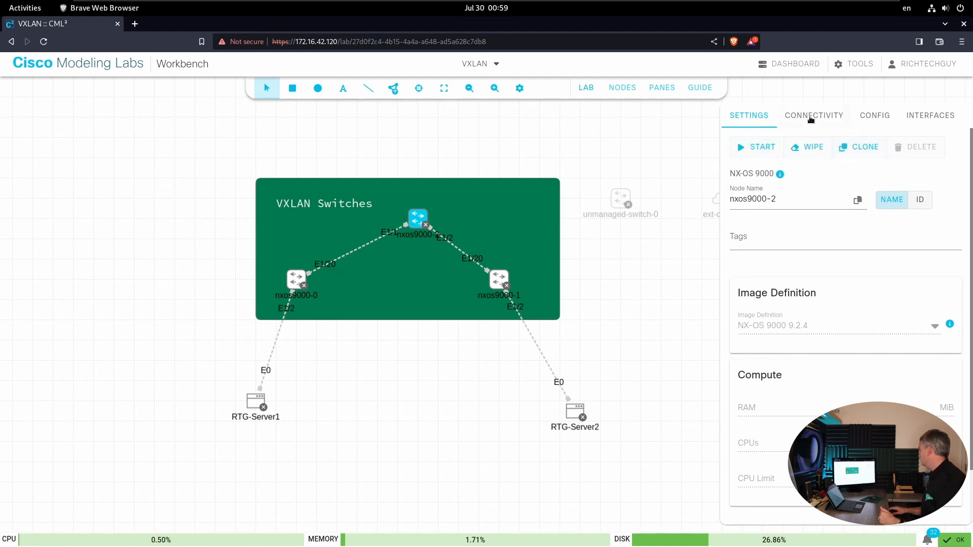
click(778, 122)
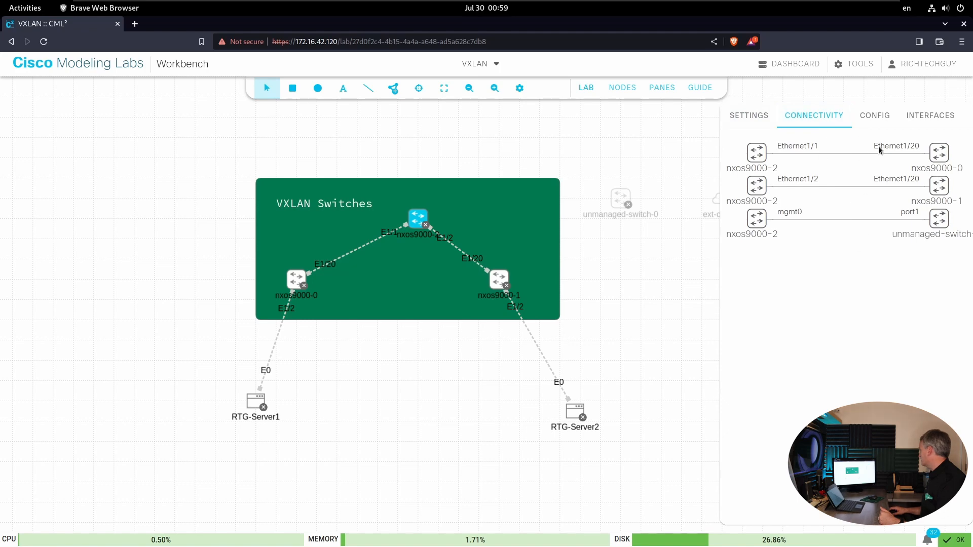
click(874, 116)
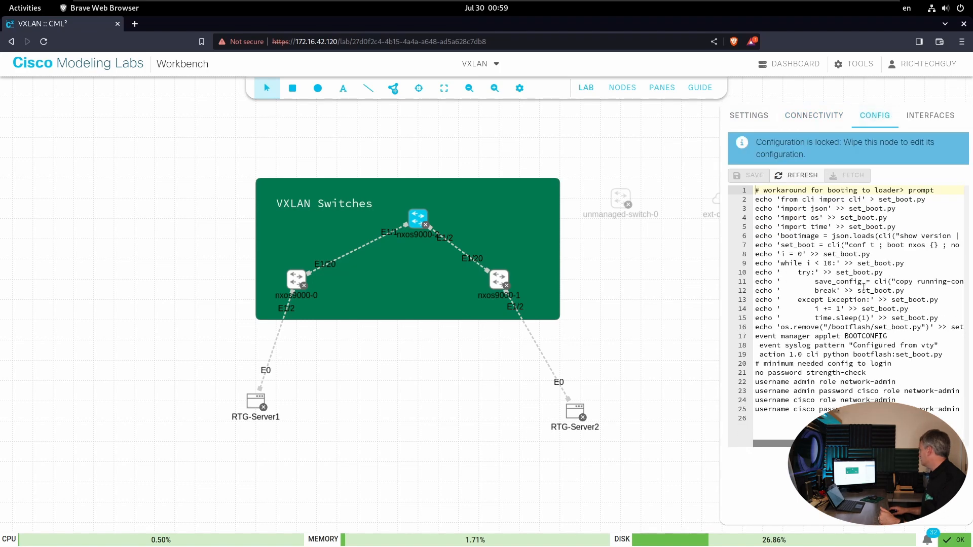
click(929, 120)
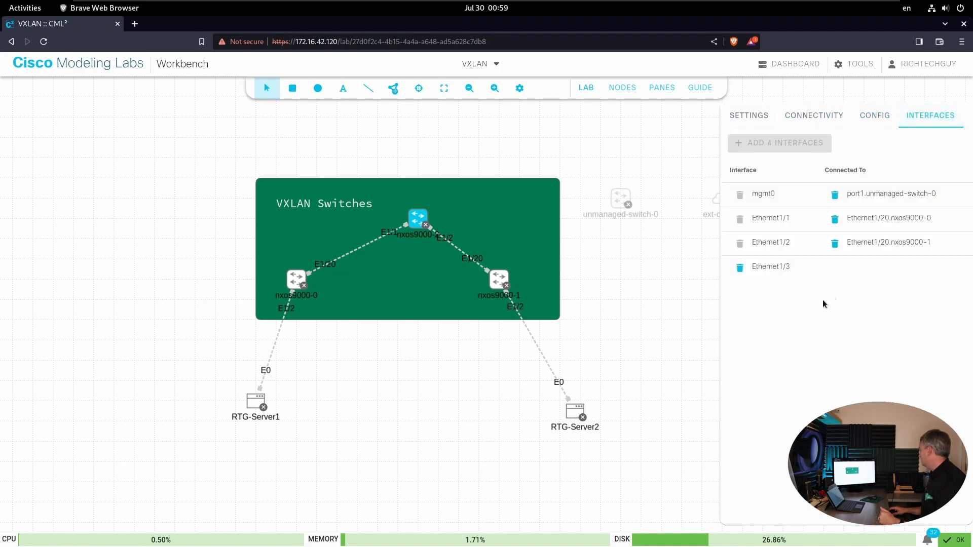
click(759, 118)
click(930, 116)
click(747, 119)
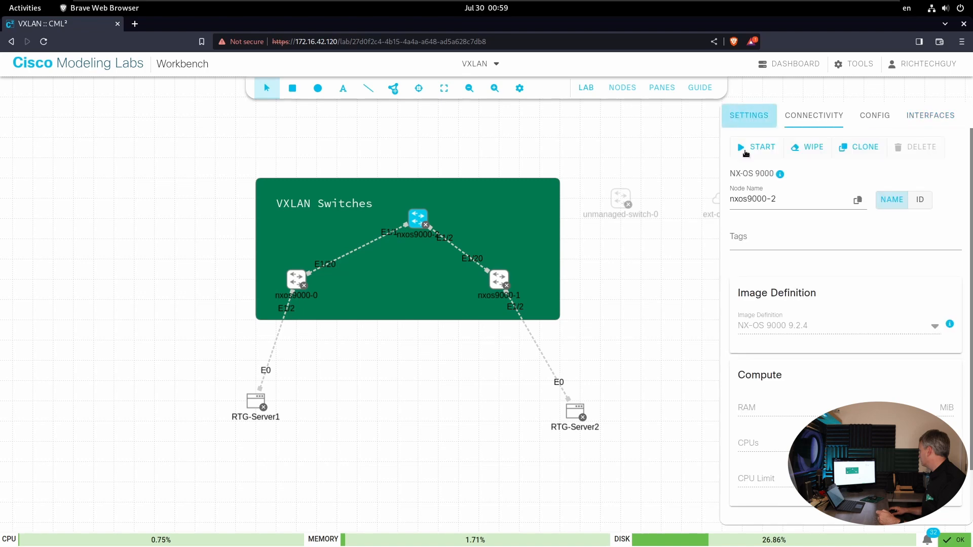
scroll(825, 381, down, 1)
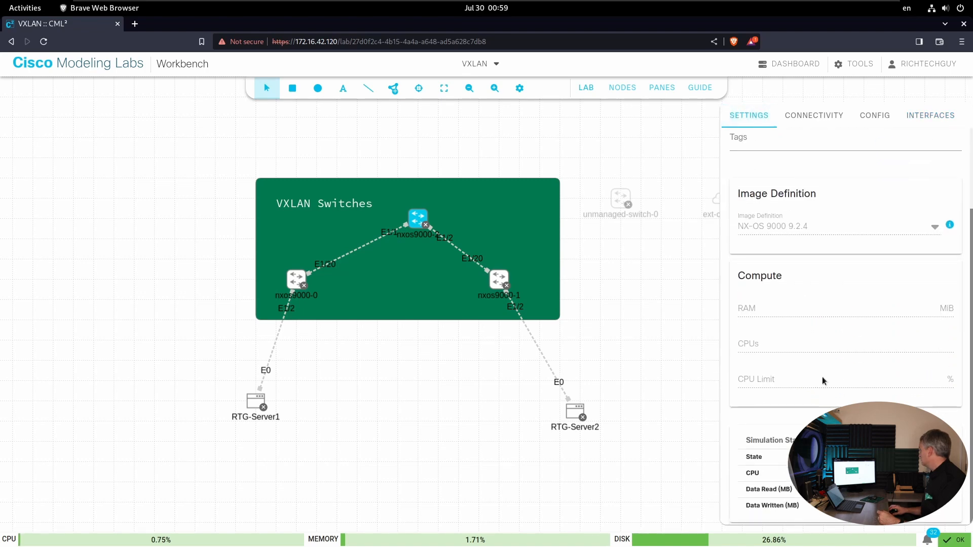
scroll(844, 324, up, 2)
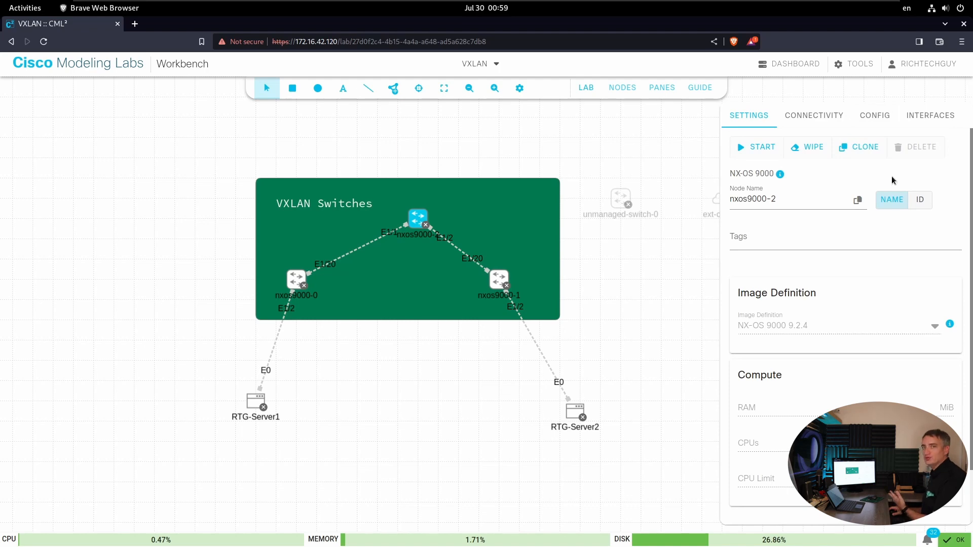
- Start the nxos9000-2 switch node
click(864, 148)
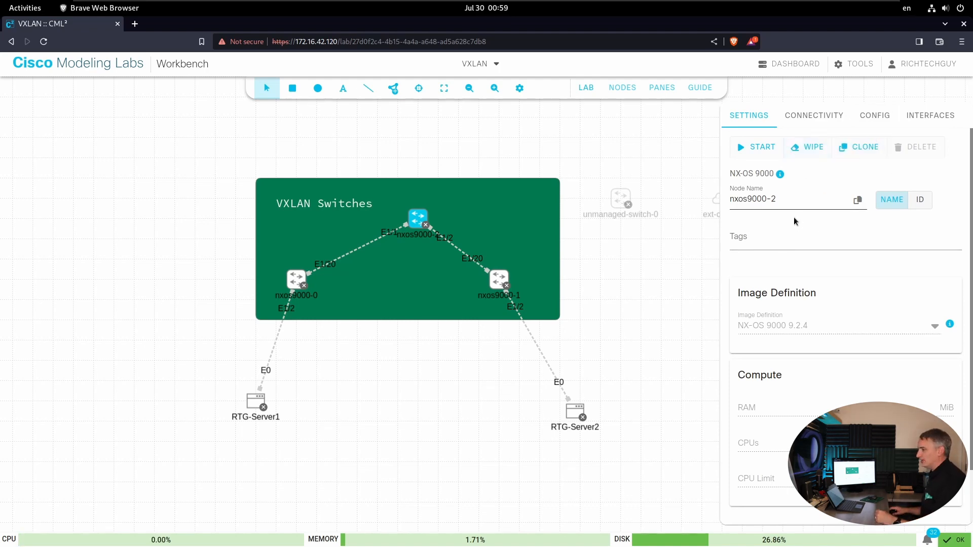
click(759, 151)
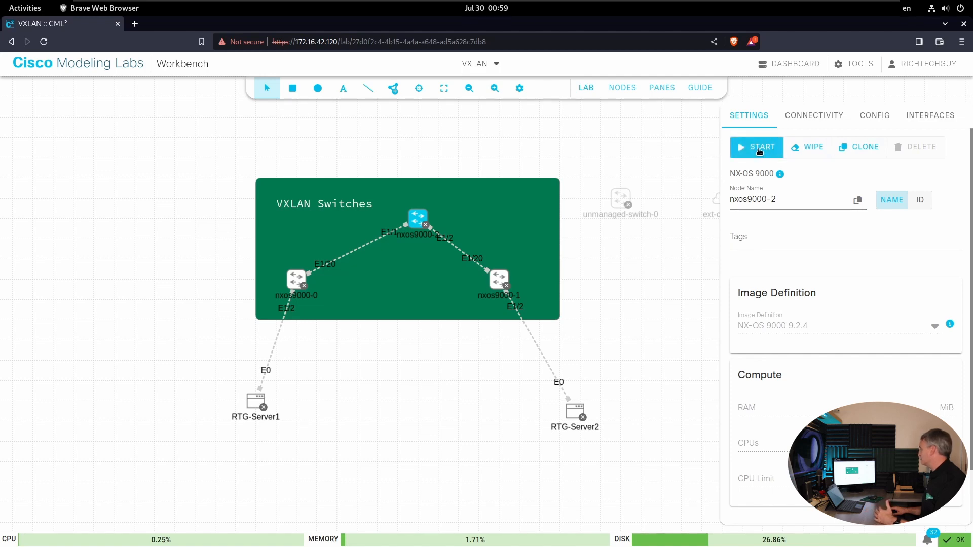
- Select the nxos9000-0 and nxos9000-2 switches together, examine the actions offered for the group, and clear the selection
click(595, 143)
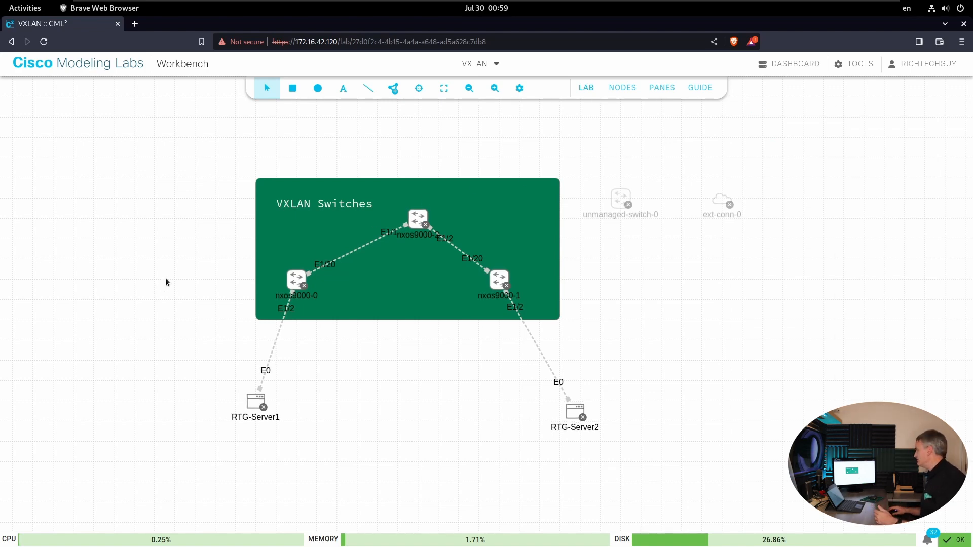
click(297, 280)
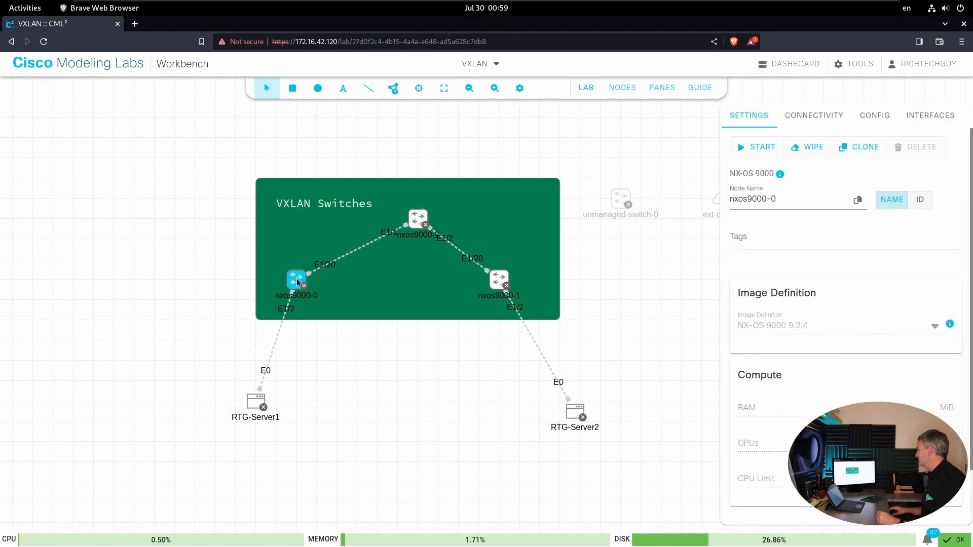
ctrl+click(418, 219)
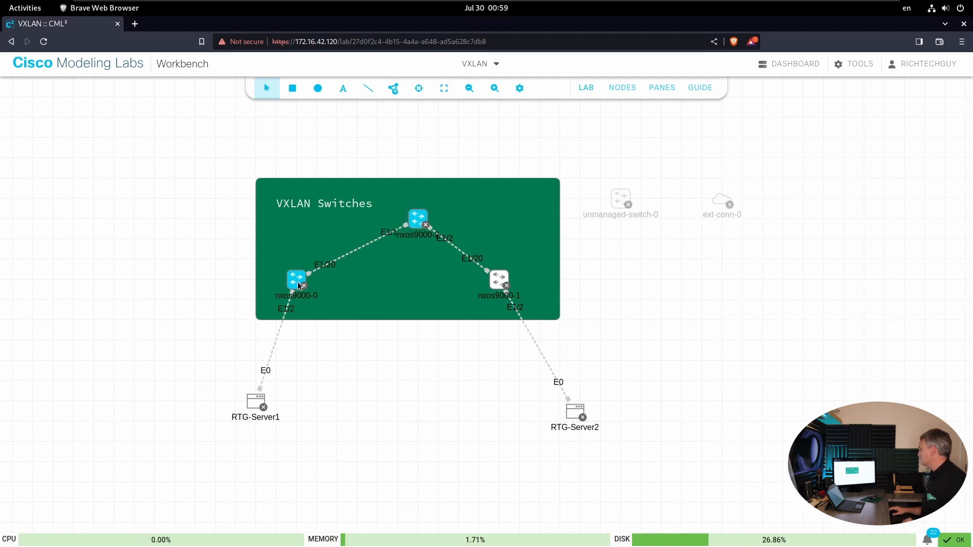
ctrl+click(498, 280)
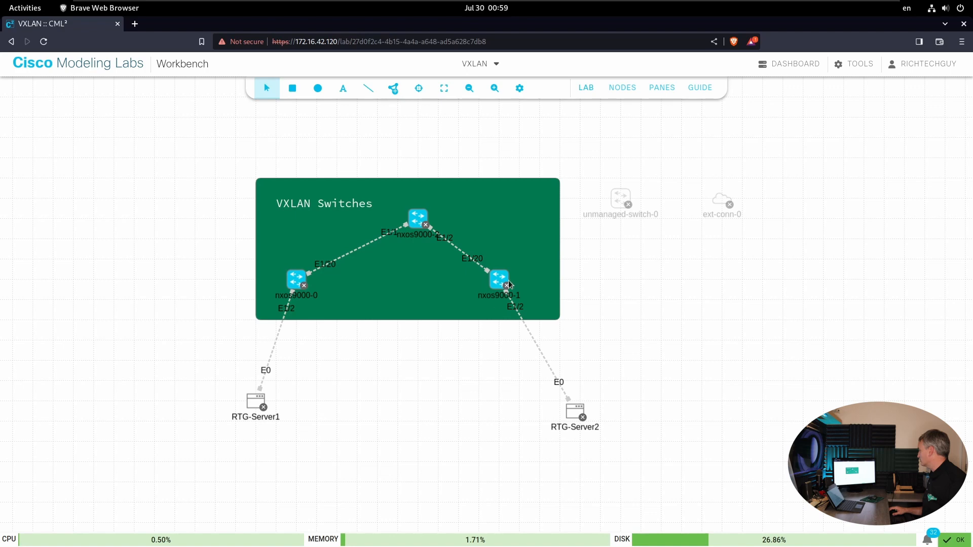
ctrl+click(498, 282)
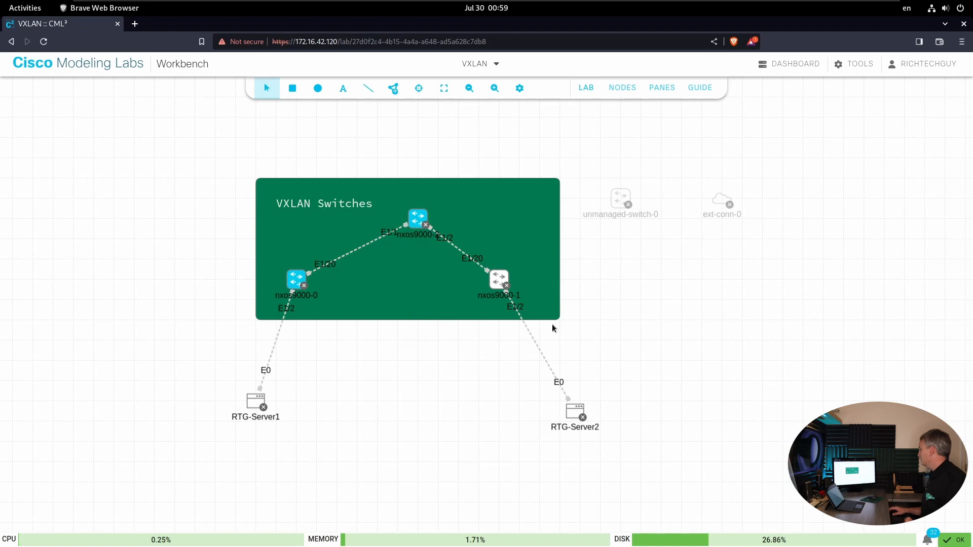
right_click(197, 203)
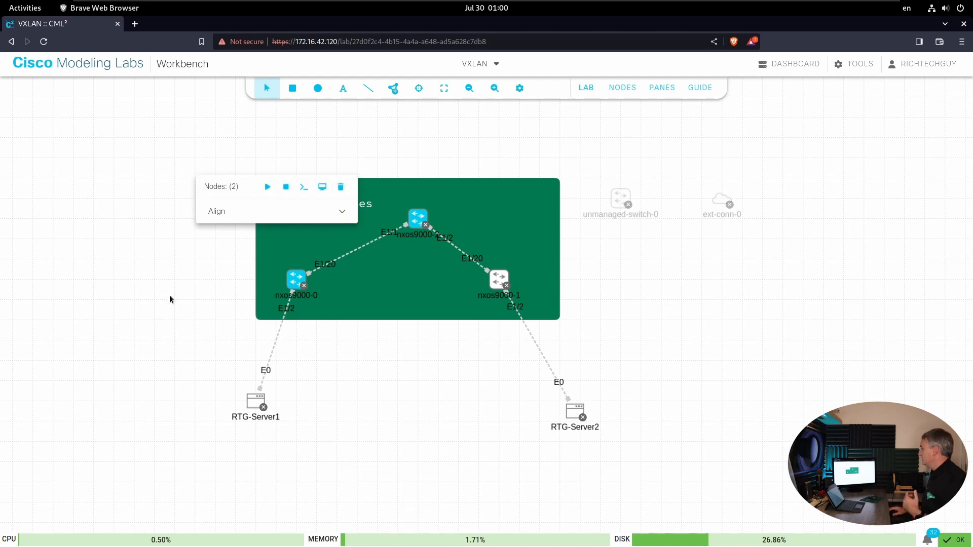
click(181, 283)
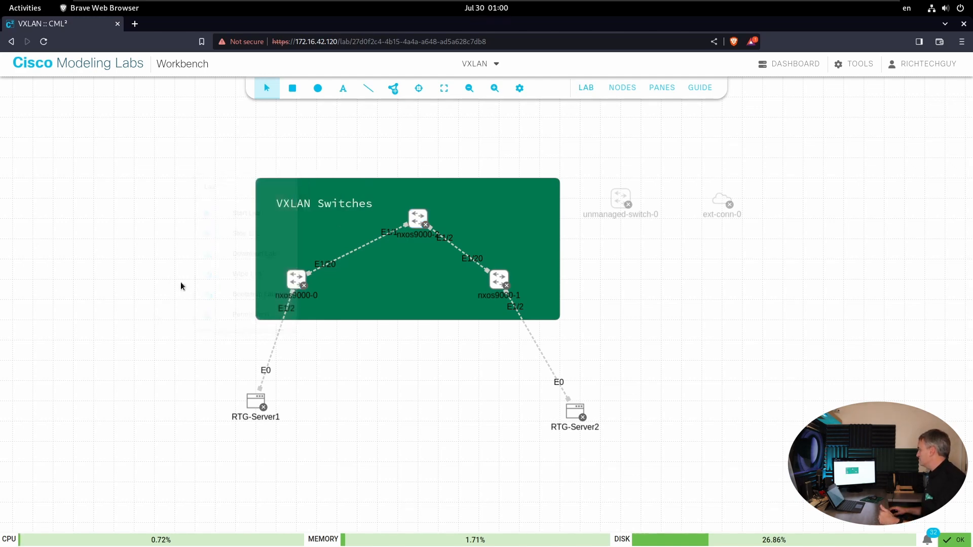
- Compare the lab-wide actions with the group actions offered for the nxos9000-0 and nxos9000-2 switches
click(586, 87)
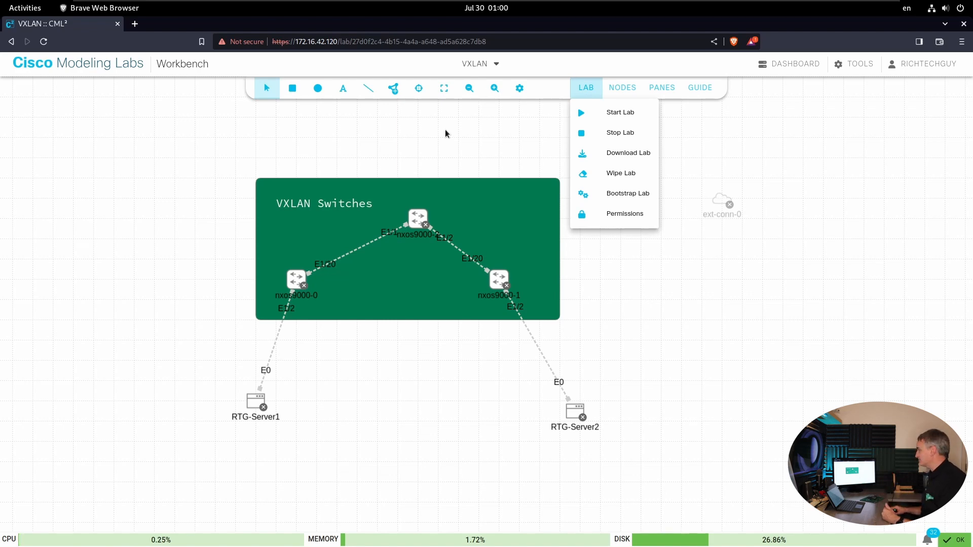
click(640, 281)
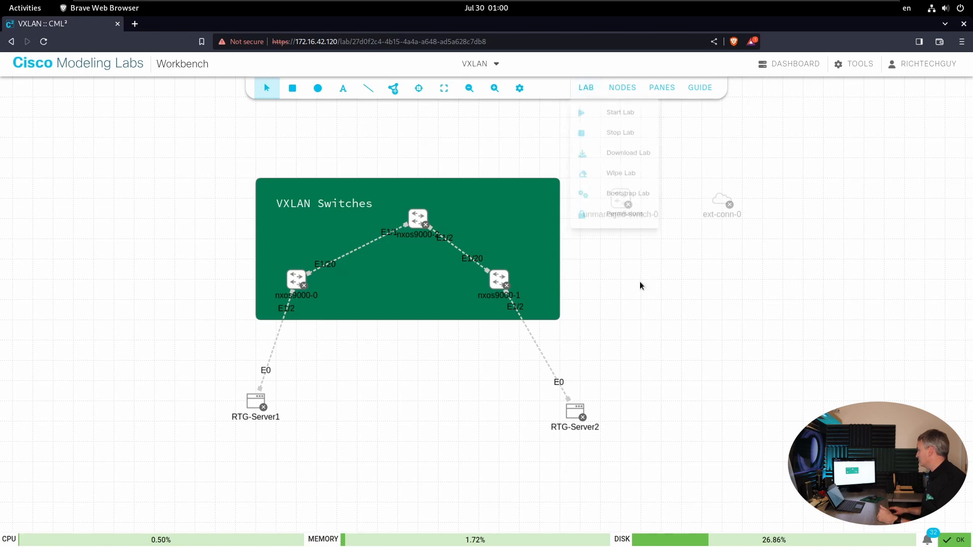
click(298, 278)
shift+click(417, 221)
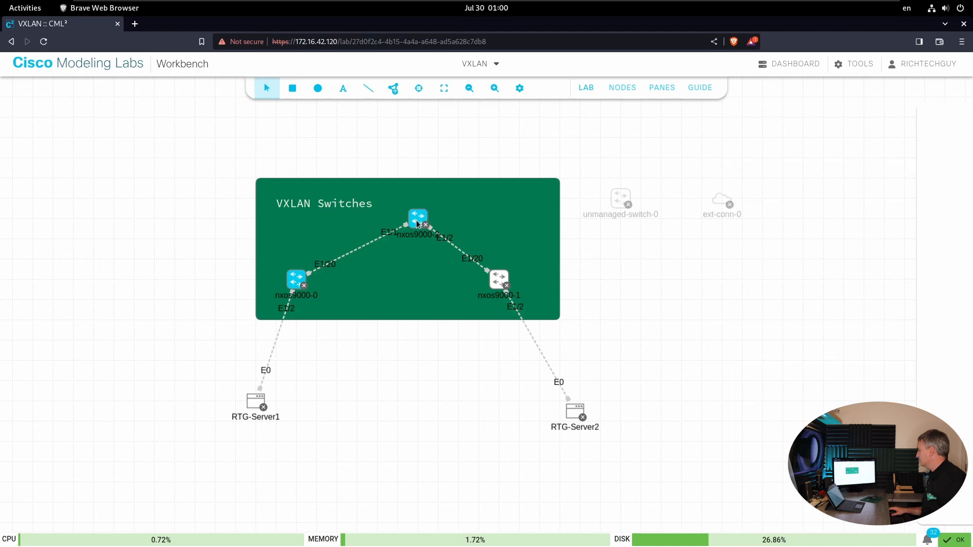
right_click(417, 222)
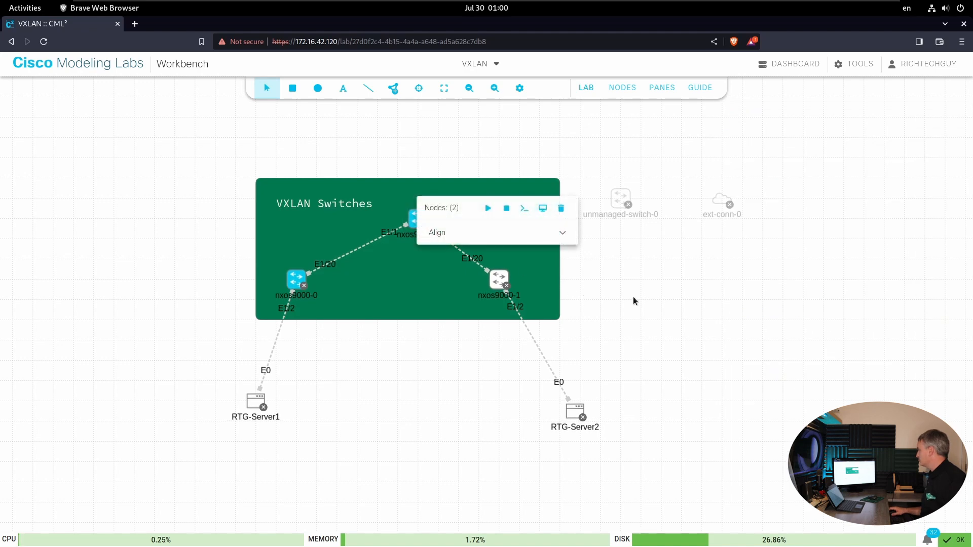
click(634, 299)
- Start the nxos9000-2 and nxos9000-0 switches together as a selected group
click(424, 219)
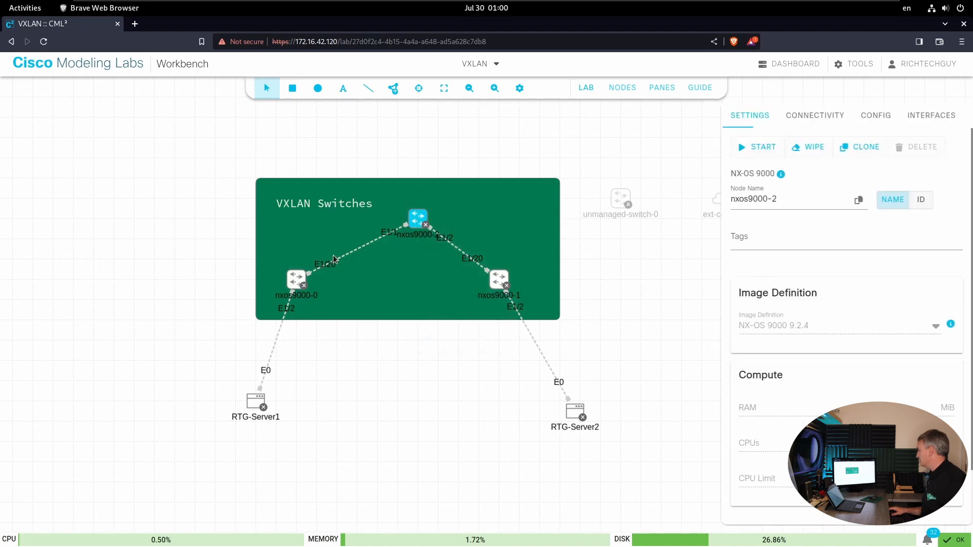
shift+click(297, 279)
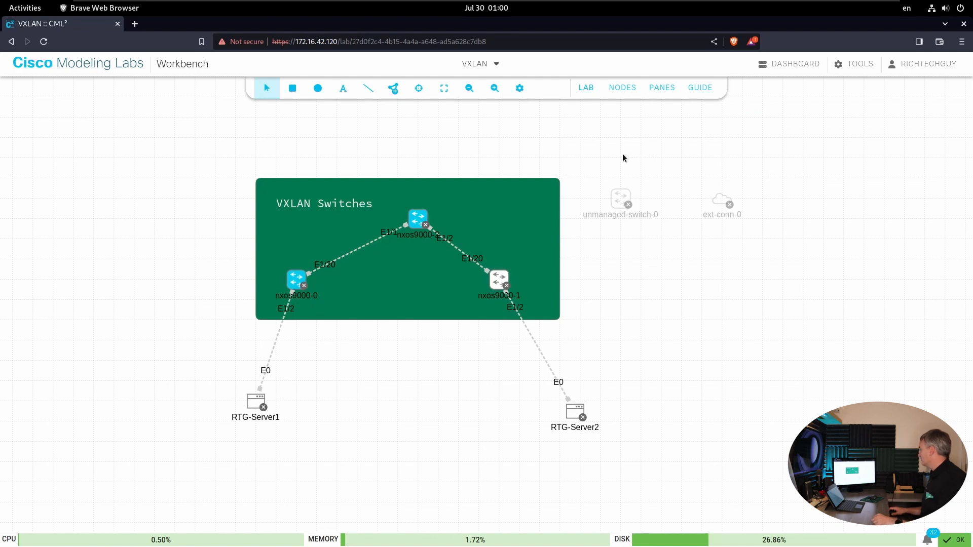
right_click(602, 252)
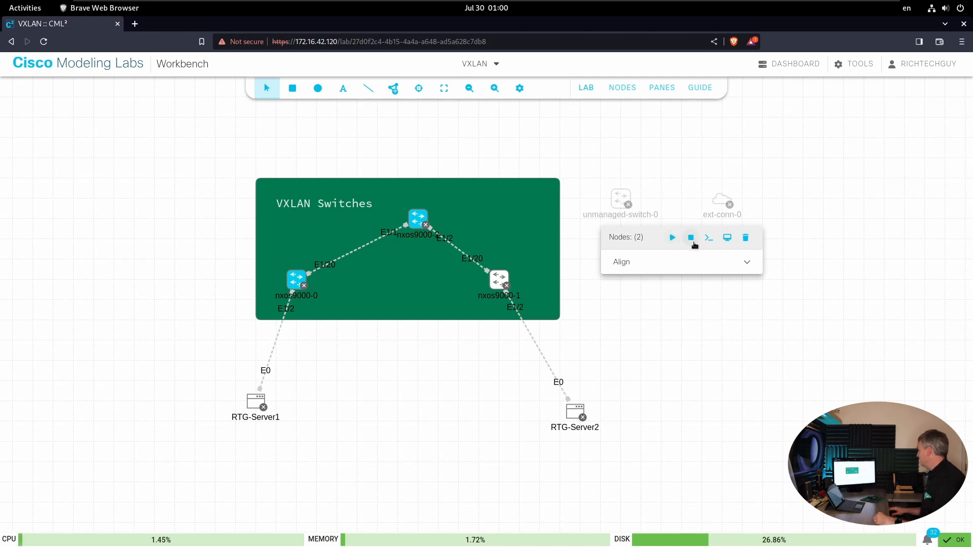
click(673, 238)
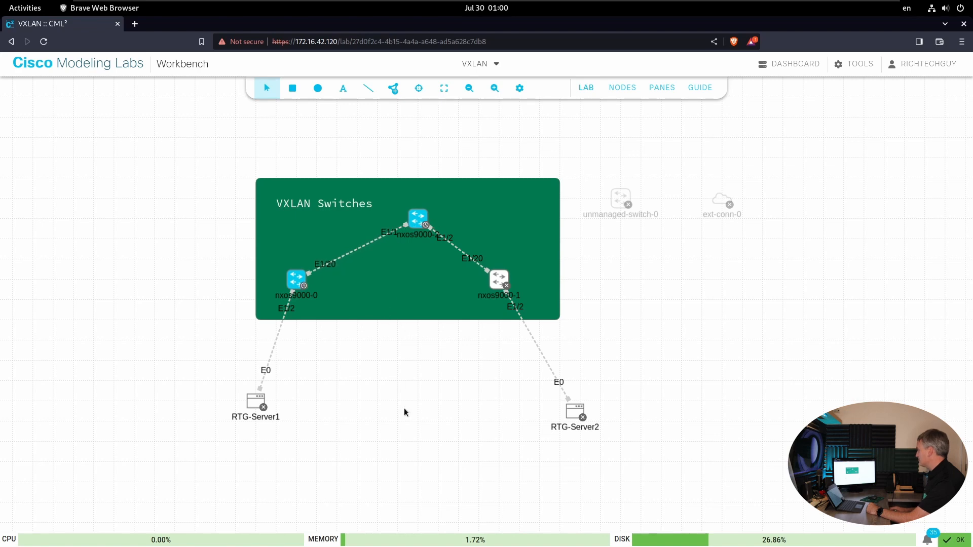
- Open consoles for the nxos9000-0 and nxos9000-2 switches and arrange them side by side in two panes
right_click(594, 242)
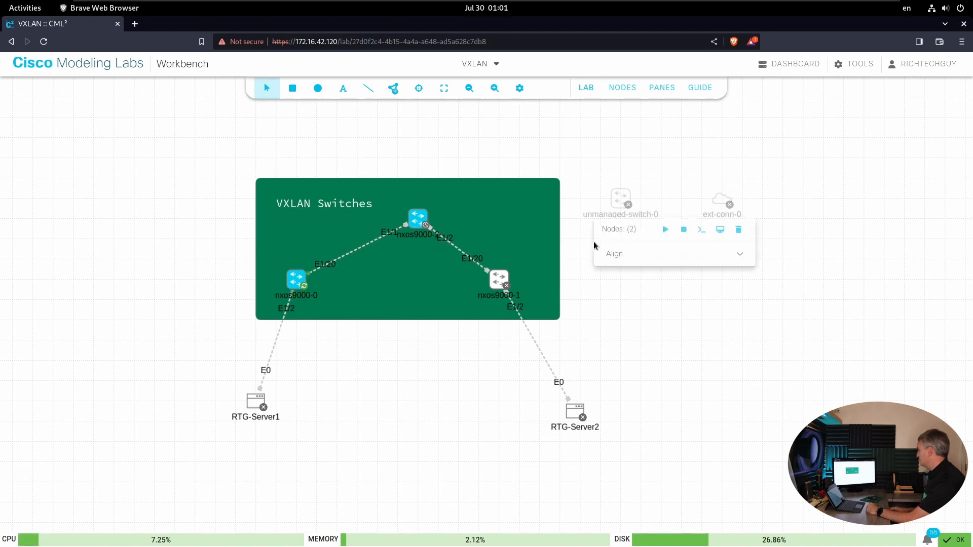
click(701, 231)
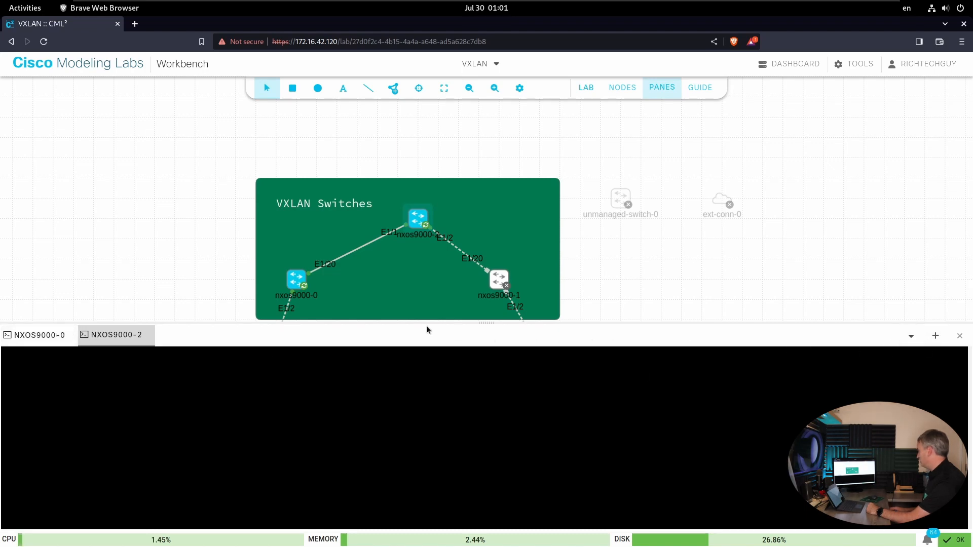
click(937, 337)
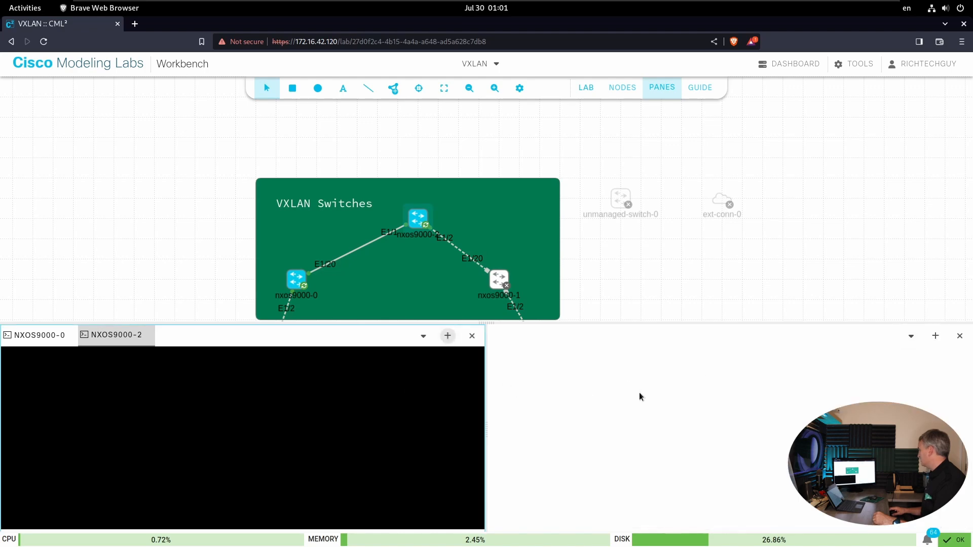
drag(112, 335, 619, 350)
drag(105, 339, 498, 342)
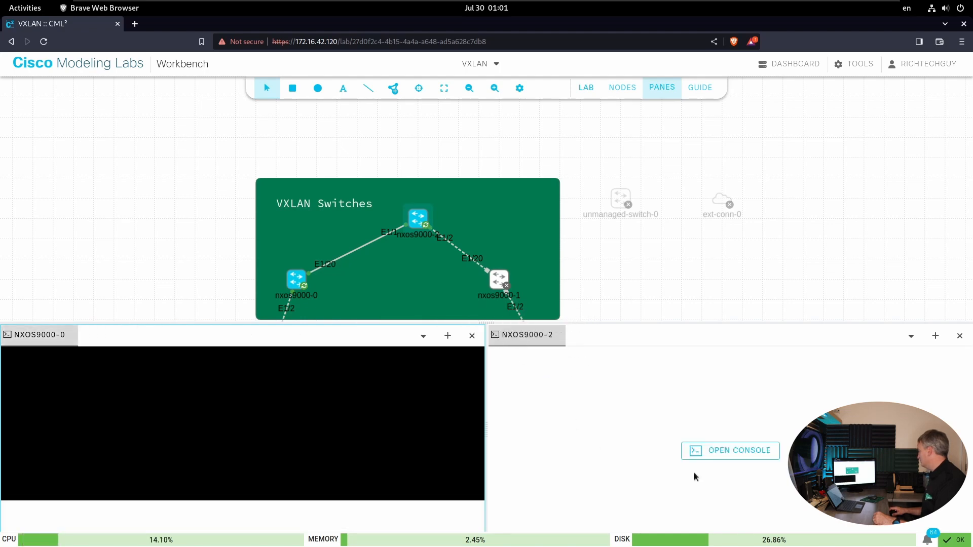
click(730, 451)
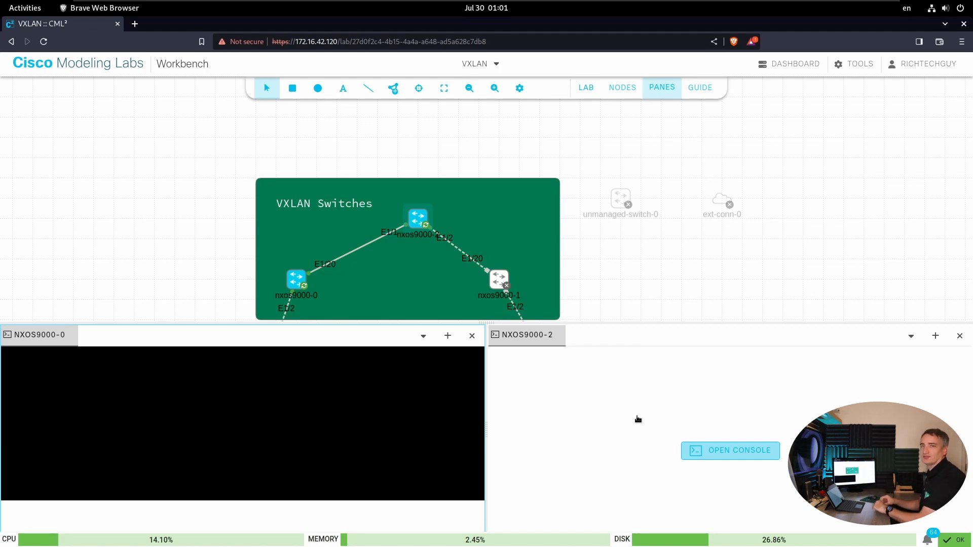
click(632, 402)
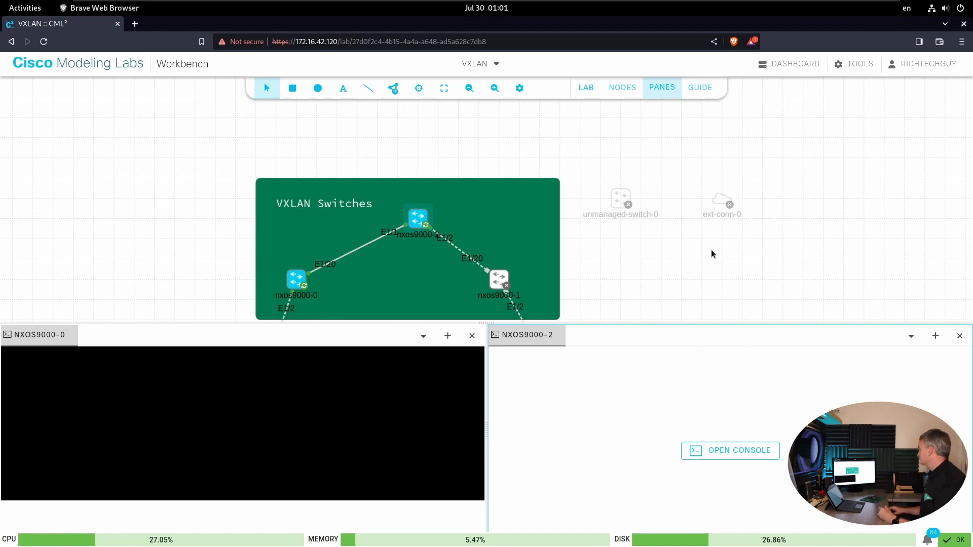
- Dismiss the group actions and reload the crashed VXLAN lab page to return to both switch consoles
right_click(619, 199)
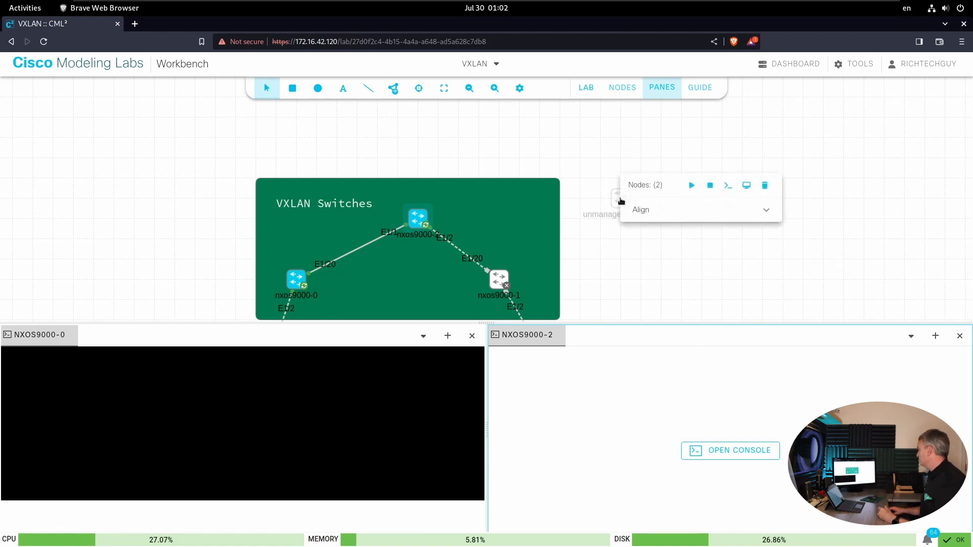
click(627, 261)
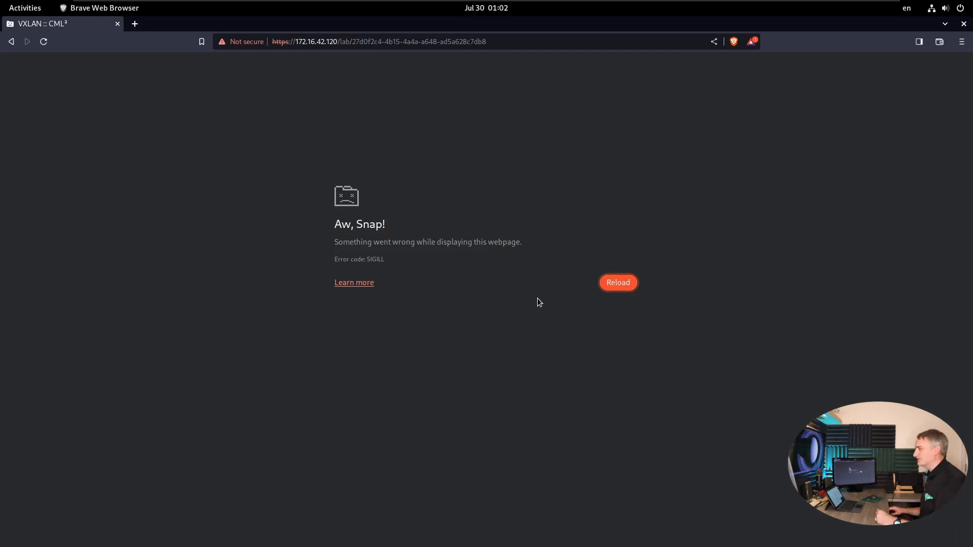
click(618, 282)
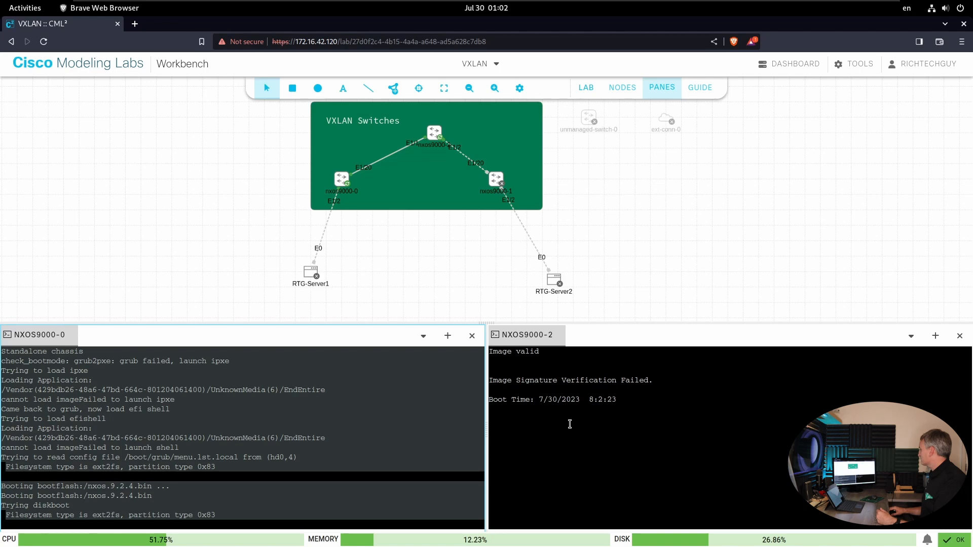
click(548, 373)
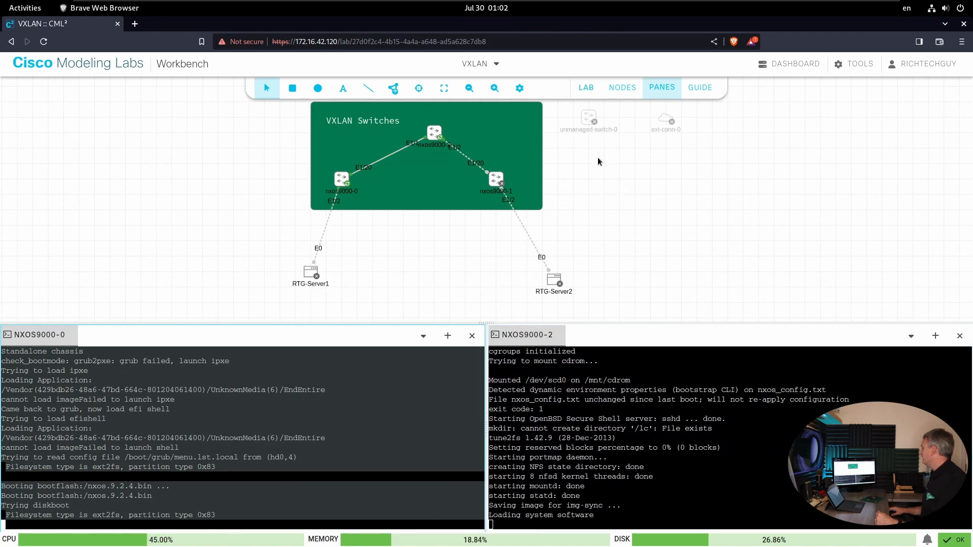
- Compare the node actions of unmanaged-switch-0 and nxos9000-1, and show unmanaged-switch-0's hidden links and hide them again
right_click(586, 115)
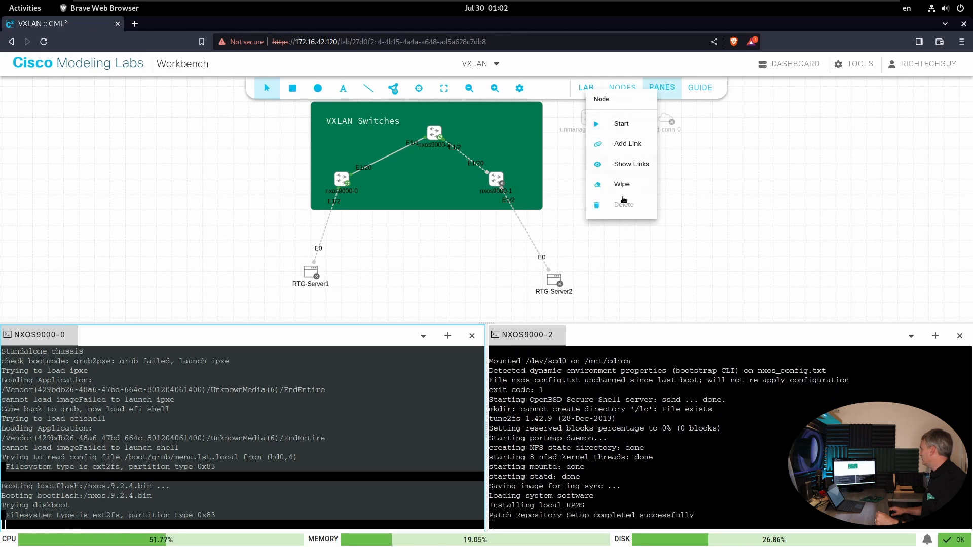
right_click(496, 189)
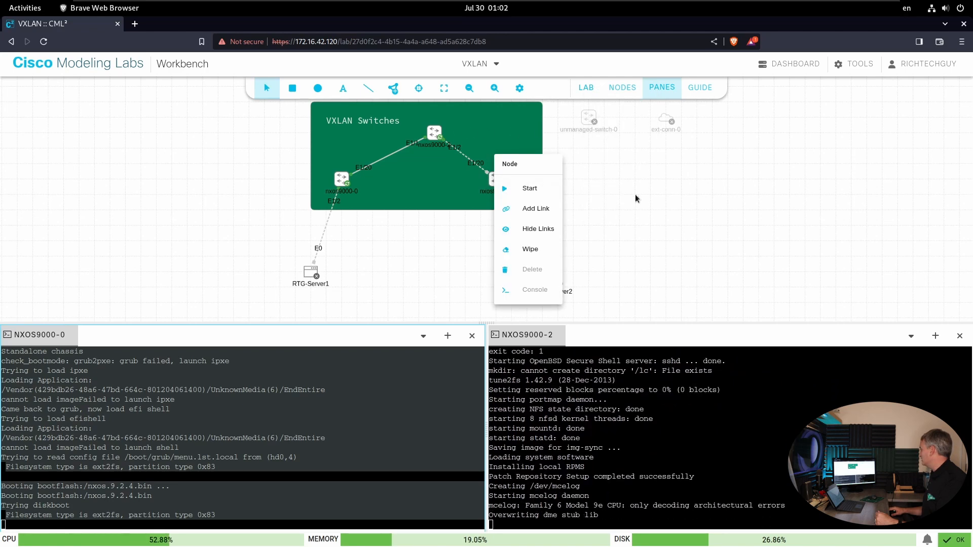
right_click(588, 116)
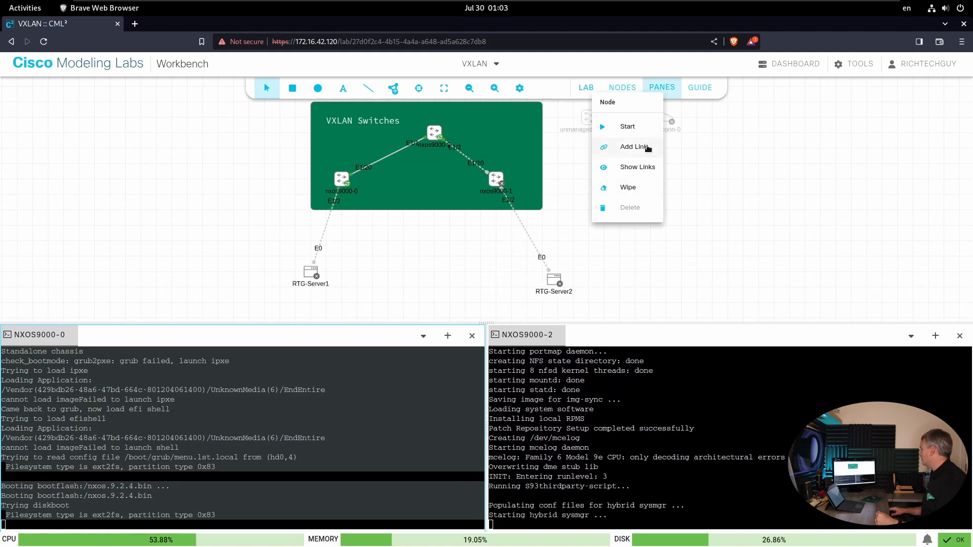
click(629, 170)
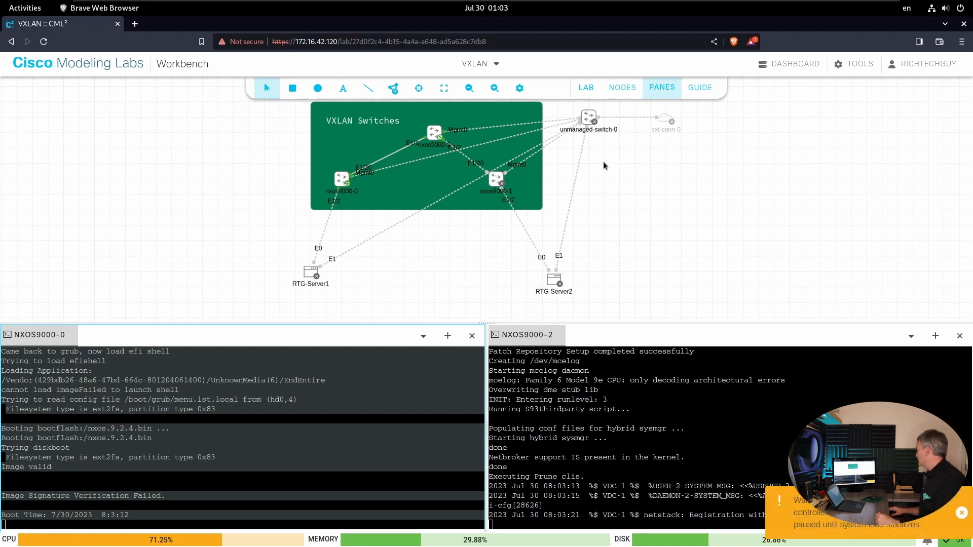
right_click(590, 123)
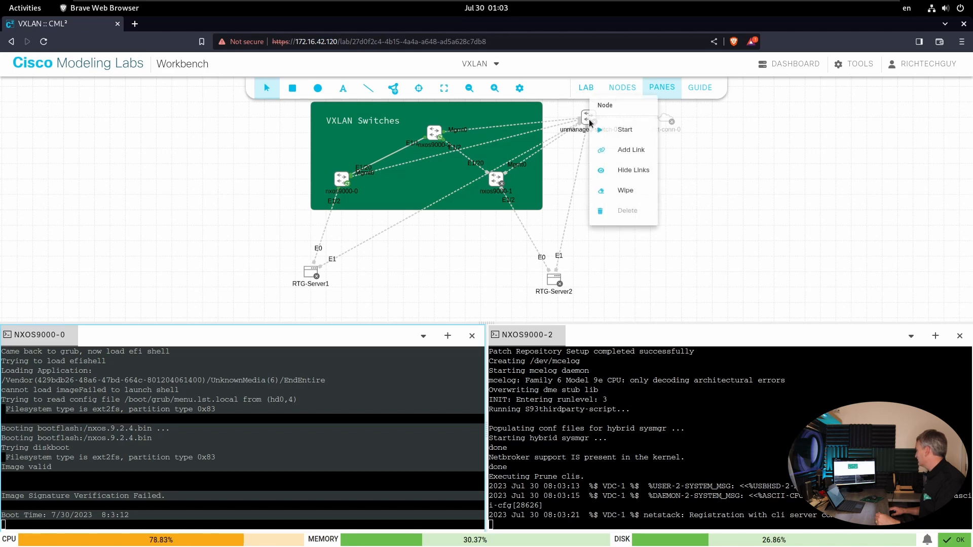
click(625, 171)
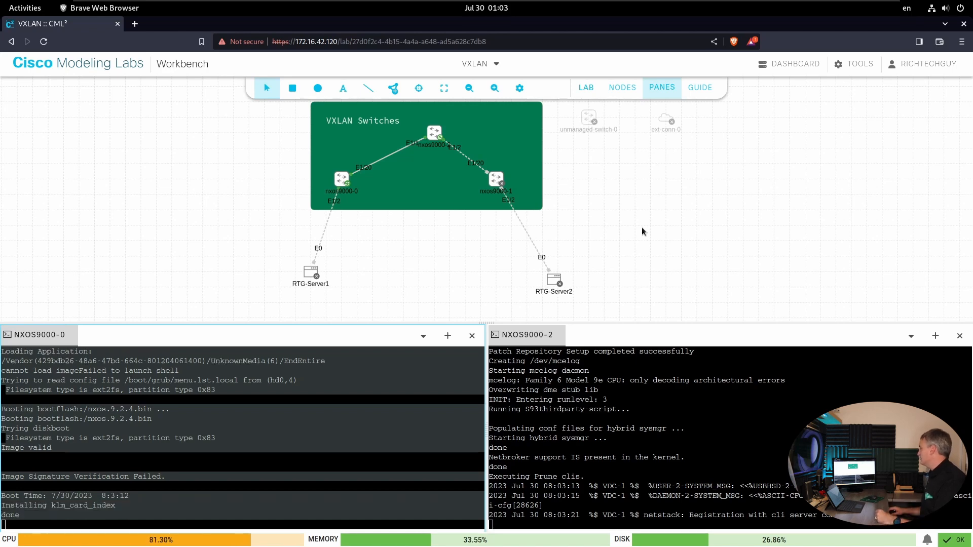
- Show the links of unmanaged-switch-0 once more, hide them, and open and close the node's settings
right_click(588, 120)
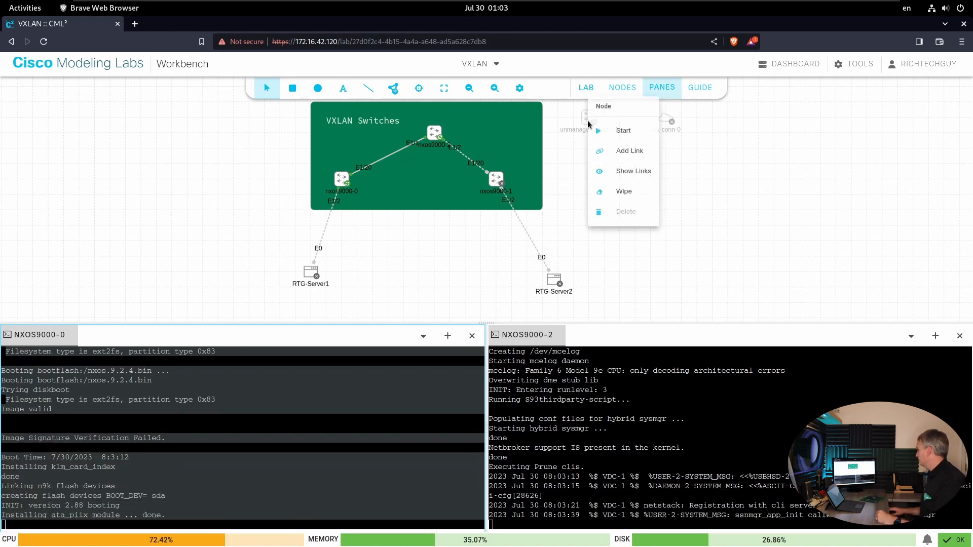
click(619, 172)
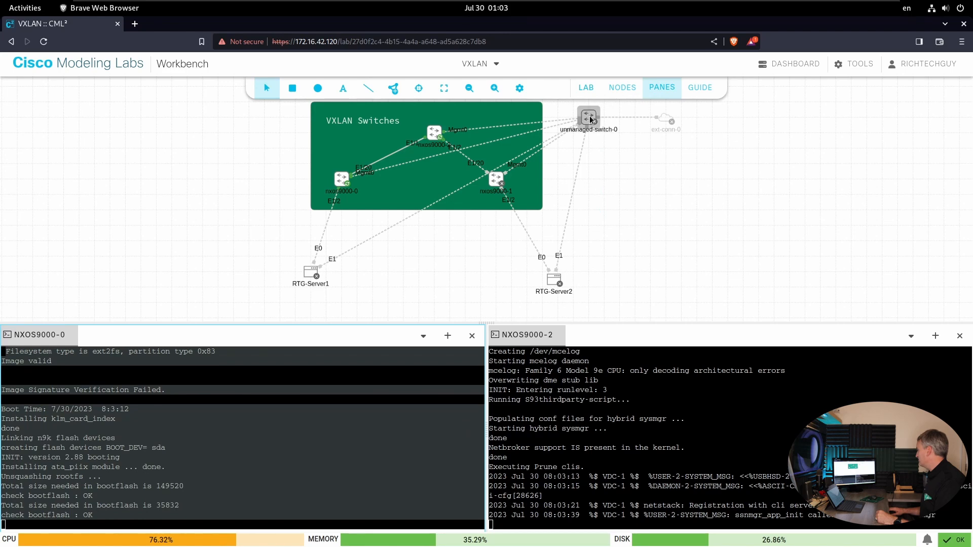
click(589, 118)
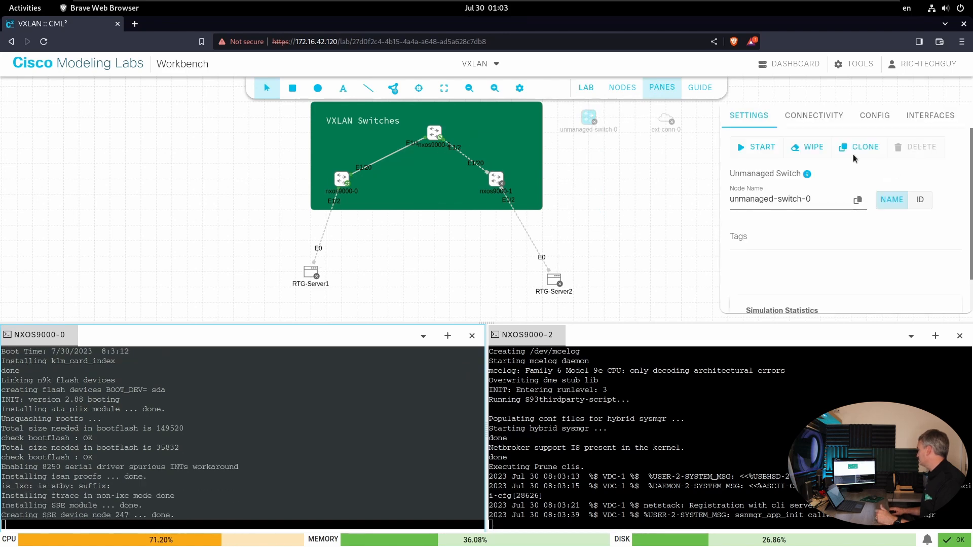
click(668, 162)
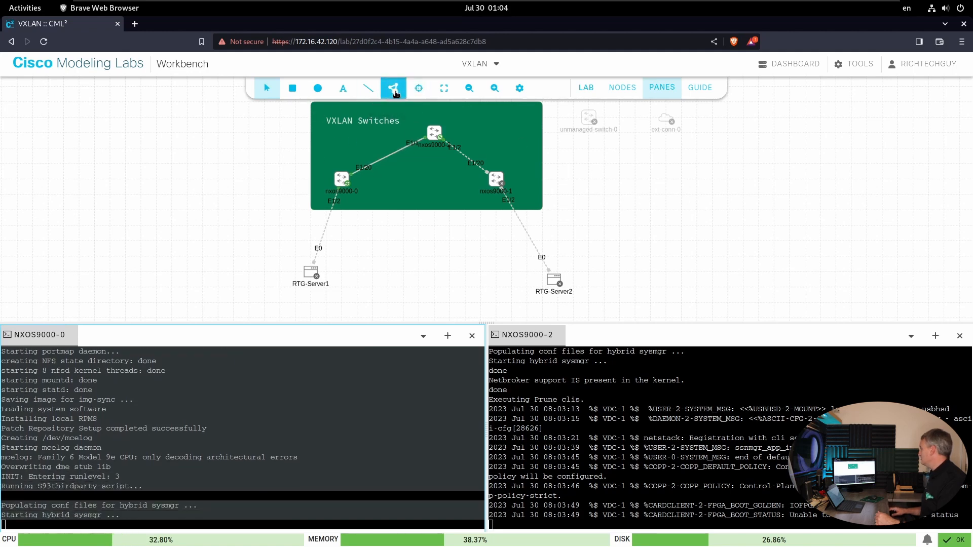
- Add an IOSv router node in the empty canvas area below ext-conn-0
click(396, 91)
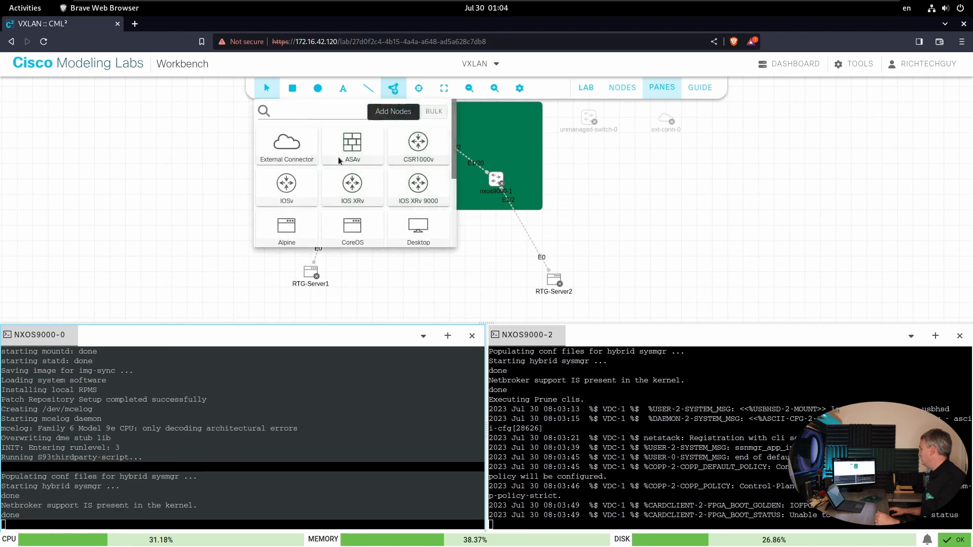
drag(290, 187, 666, 194)
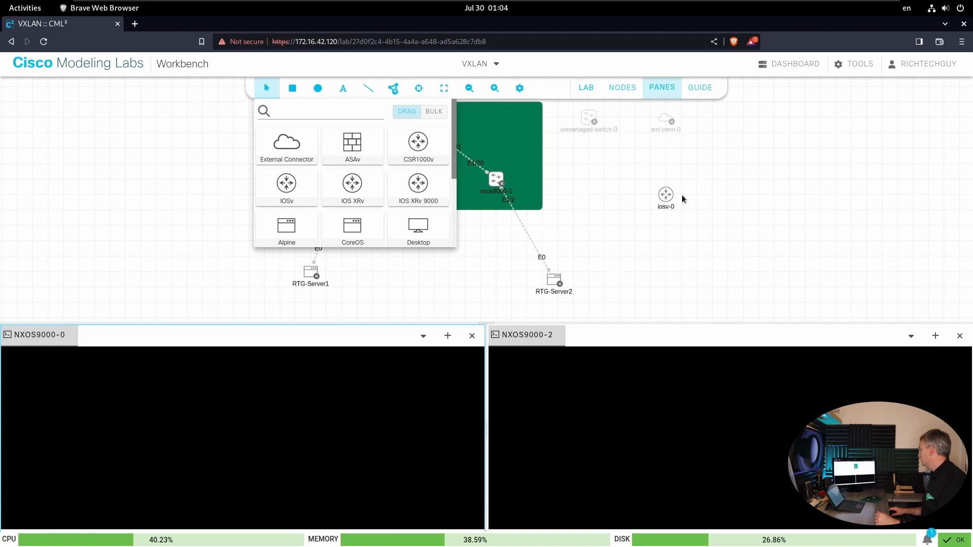
click(643, 240)
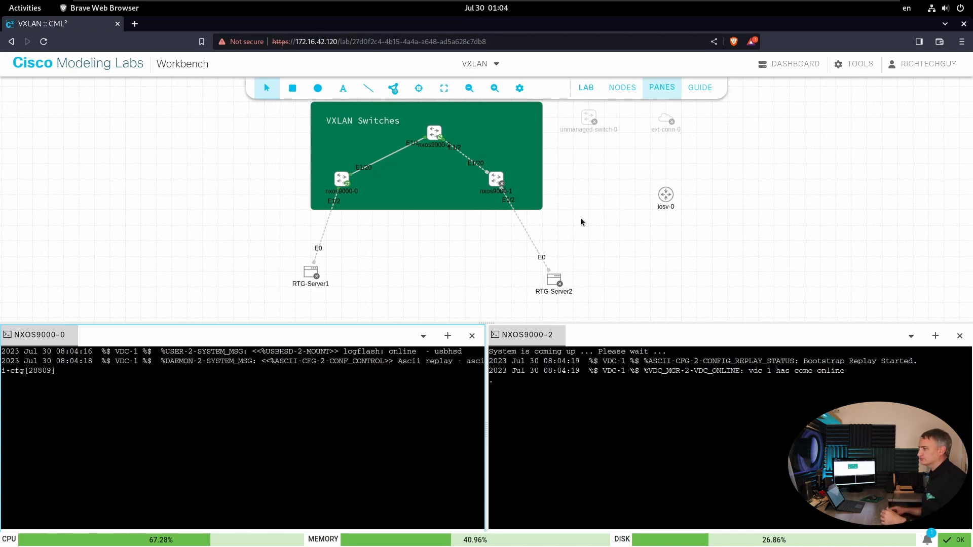
- Delete the iosv-0 router node from the lab and confirm the deletion
click(667, 194)
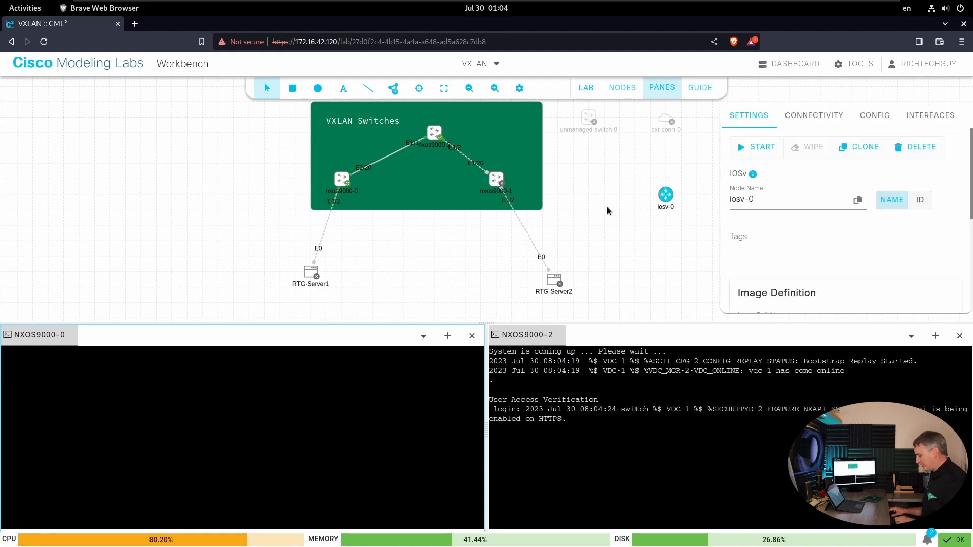
key(Delete)
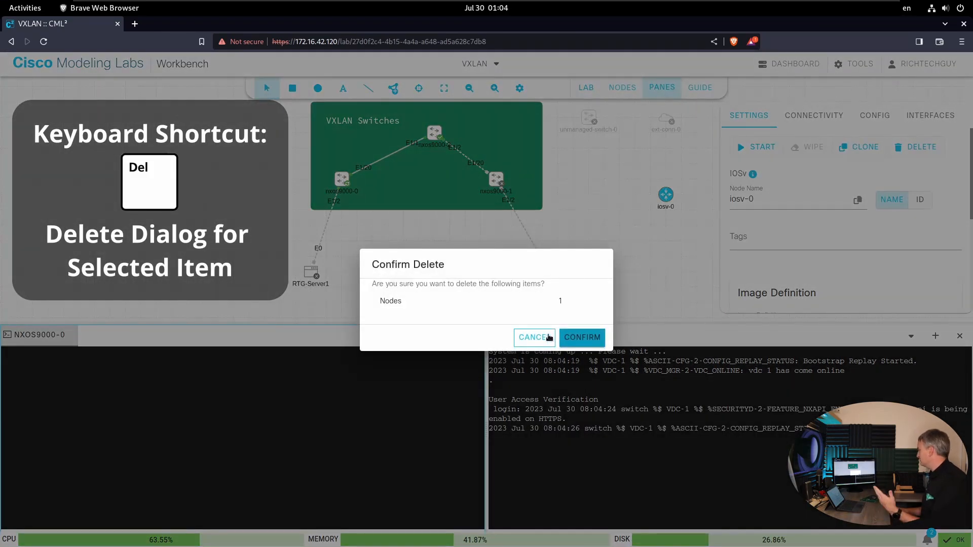
click(574, 337)
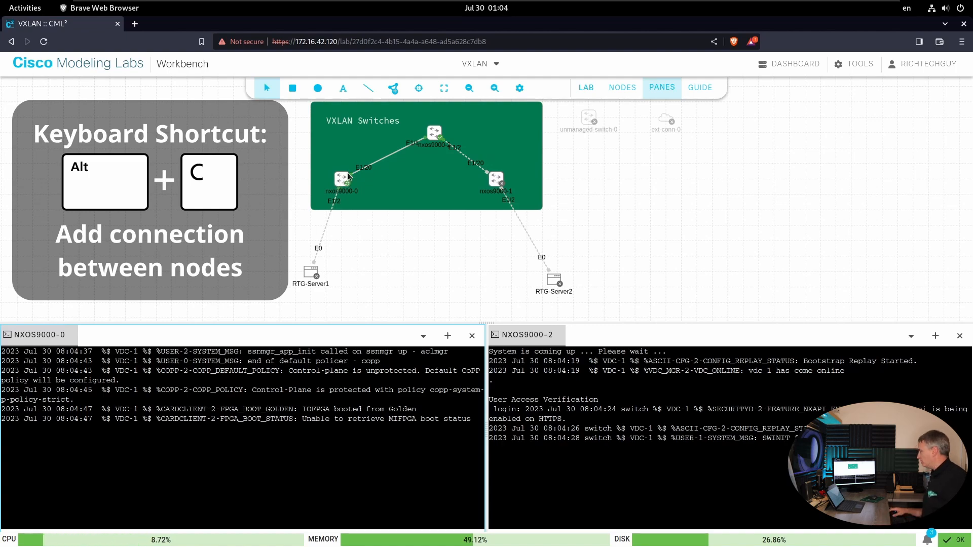
- Start a new link with nxos9000-0 as the source node and nxos9000-1 as the target node
key(alt+c)
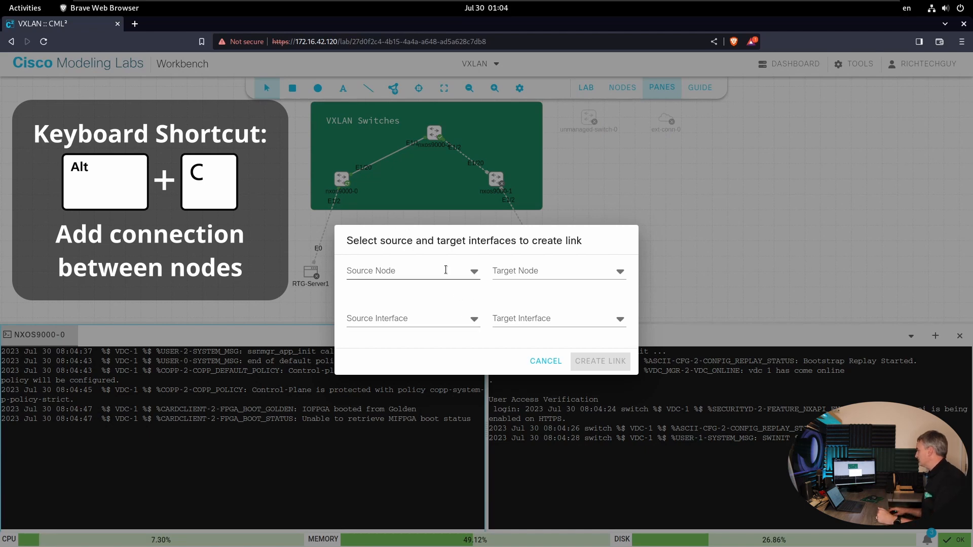
click(463, 269)
click(384, 283)
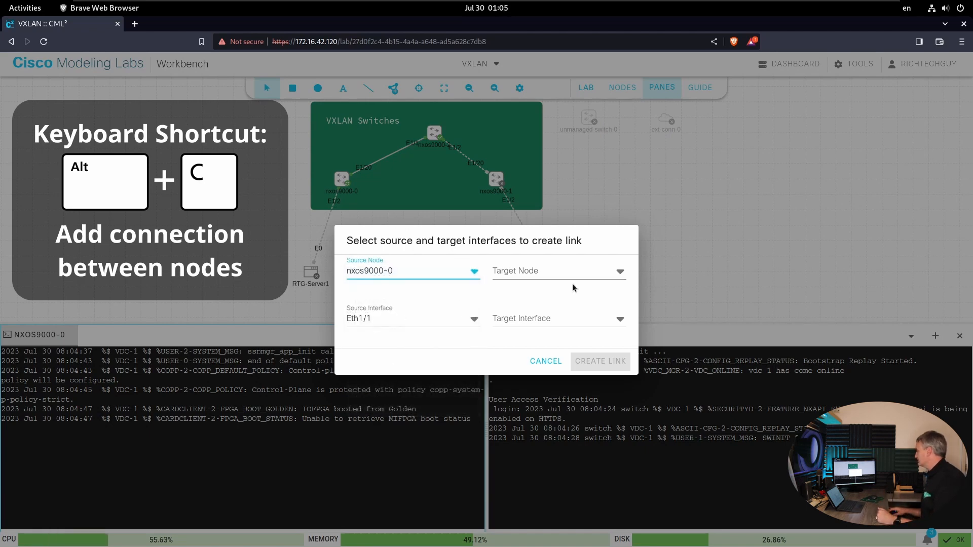
click(562, 272)
click(517, 282)
- Set both the source and target interfaces to Eth1/10 and create the link
click(478, 324)
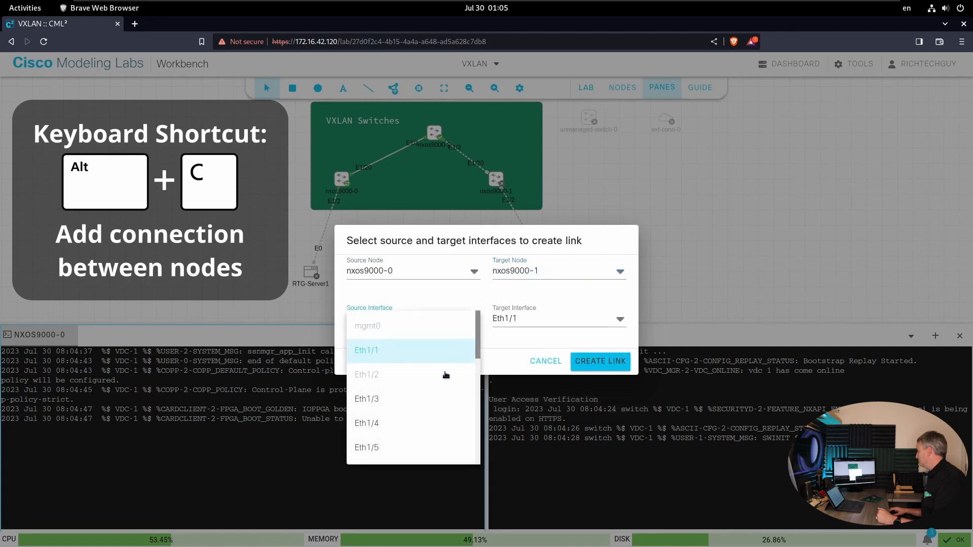
scroll(481, 358, down, 1)
scroll(480, 358, down, 5)
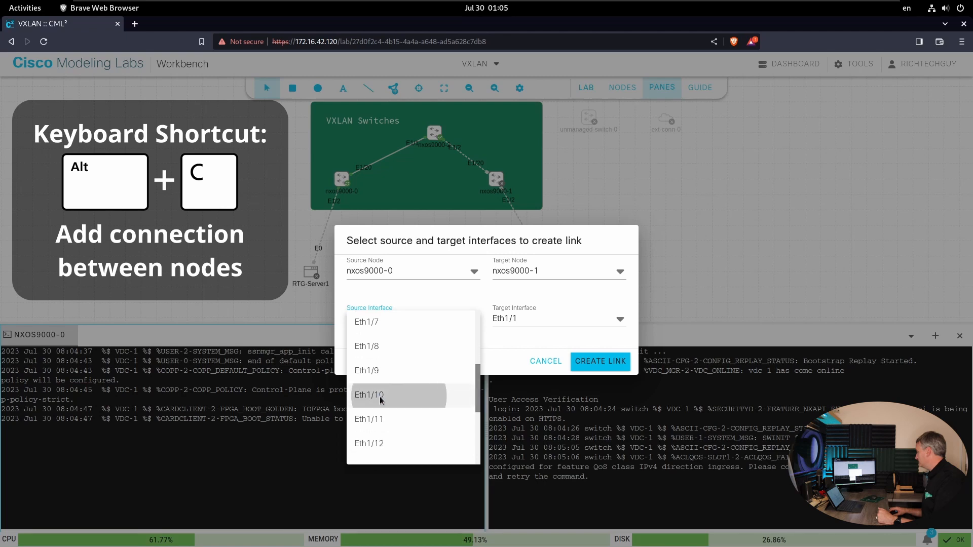
click(383, 397)
click(568, 322)
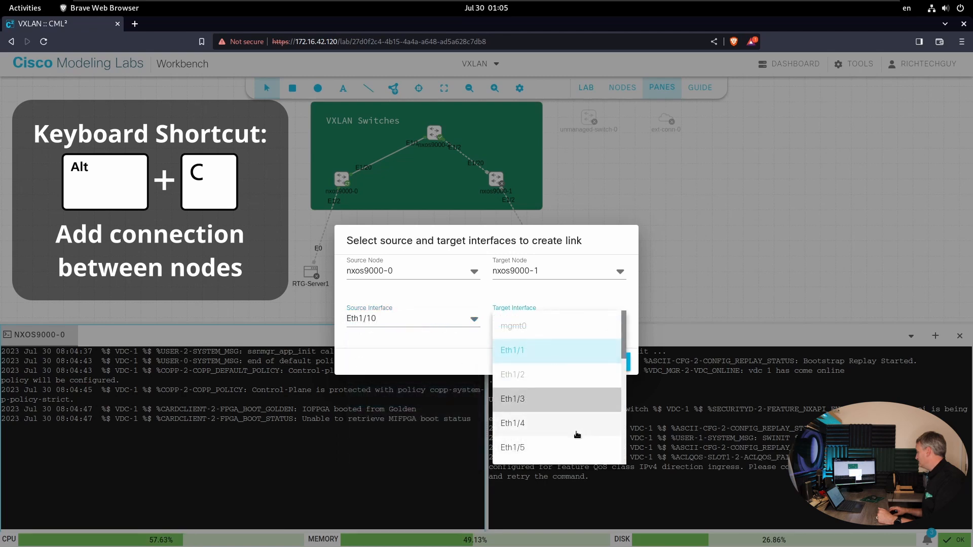
drag(626, 339, 621, 389)
click(557, 404)
click(588, 363)
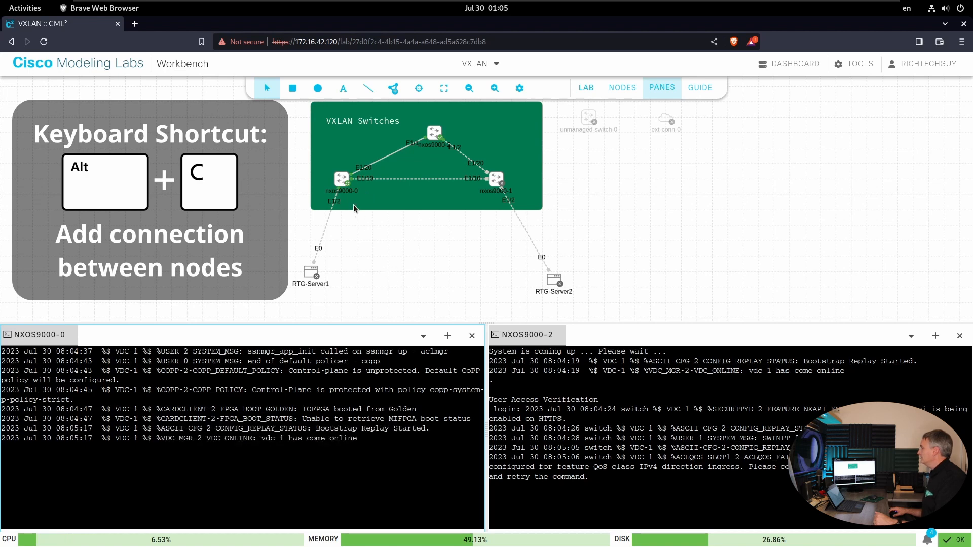
- Add a second link from nxos9000-0 to nxos9000-1 using interface Eth1/11 on both switches
right_click(340, 188)
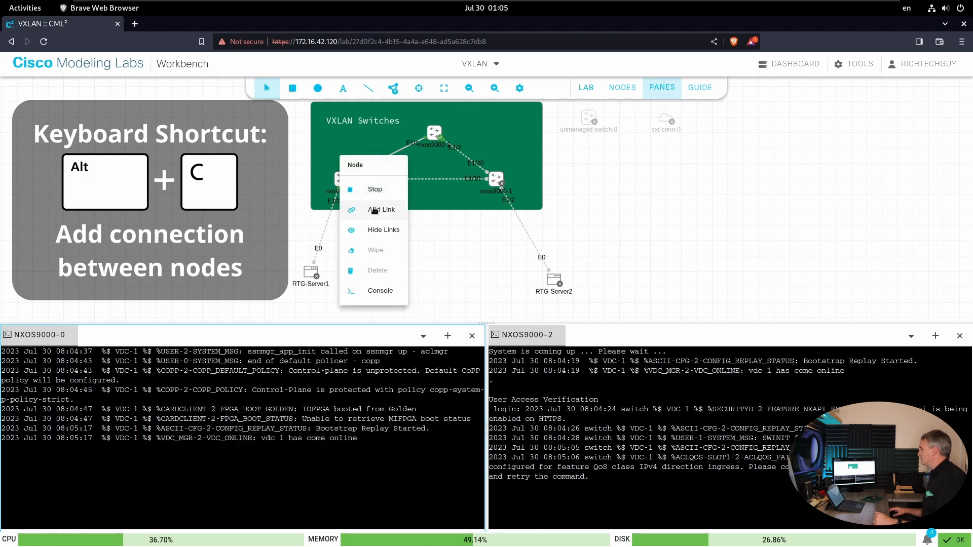
click(373, 208)
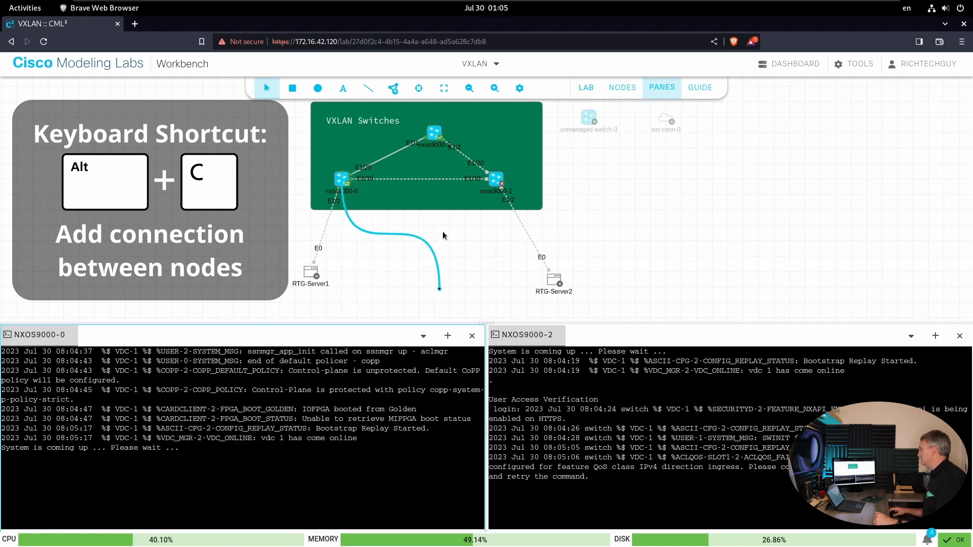
click(495, 180)
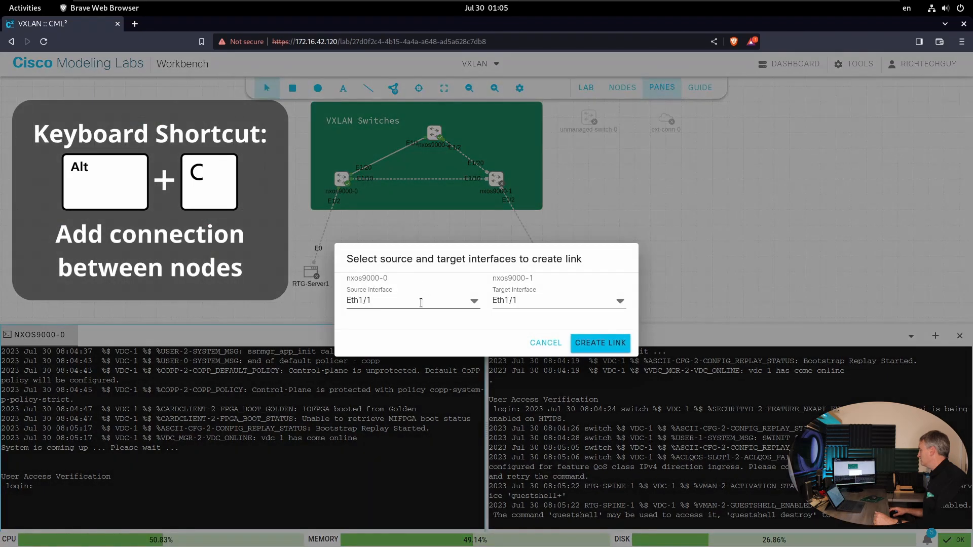
click(459, 304)
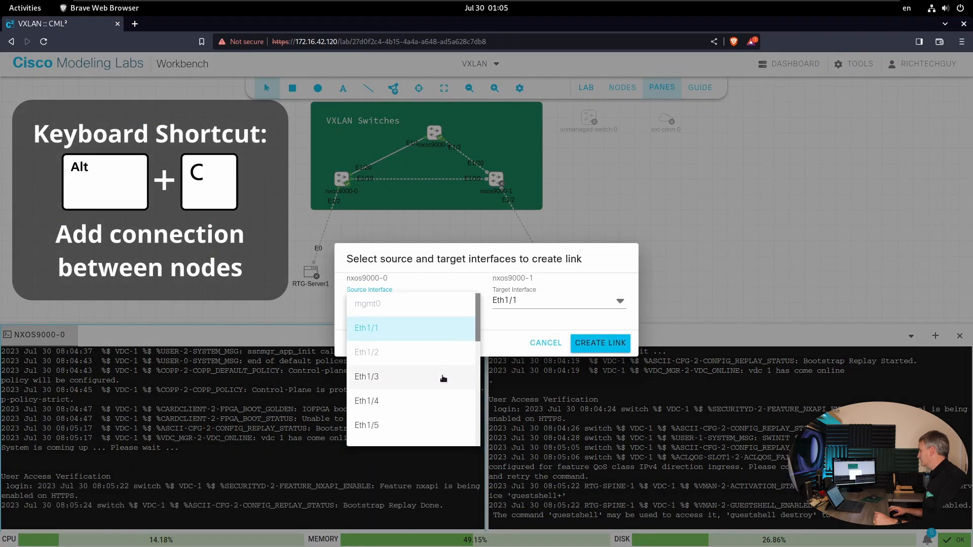
drag(477, 328, 479, 398)
click(393, 349)
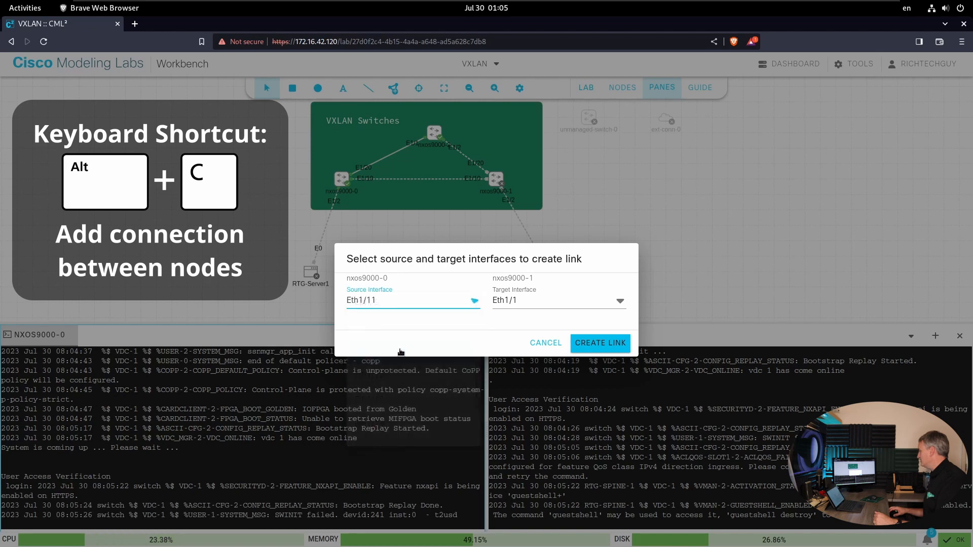
click(602, 302)
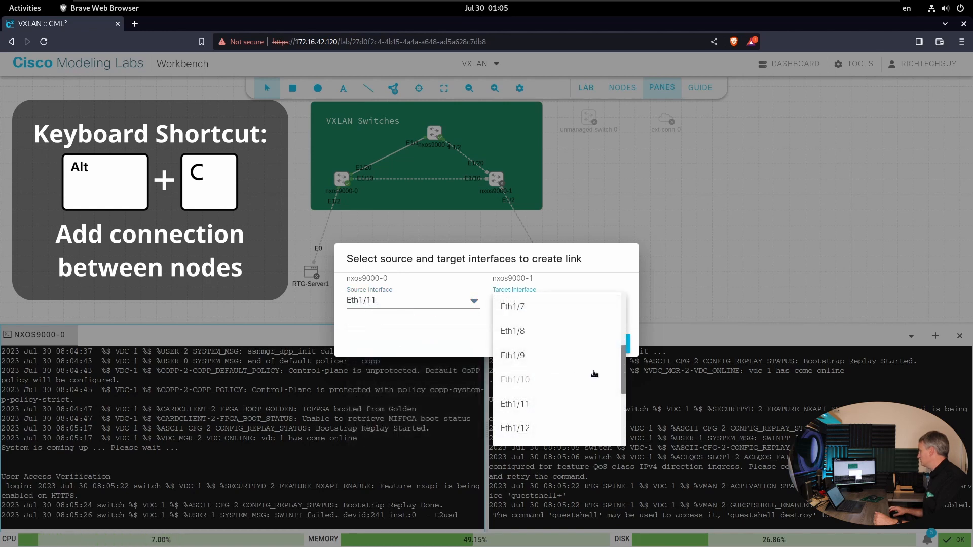
click(530, 404)
click(602, 343)
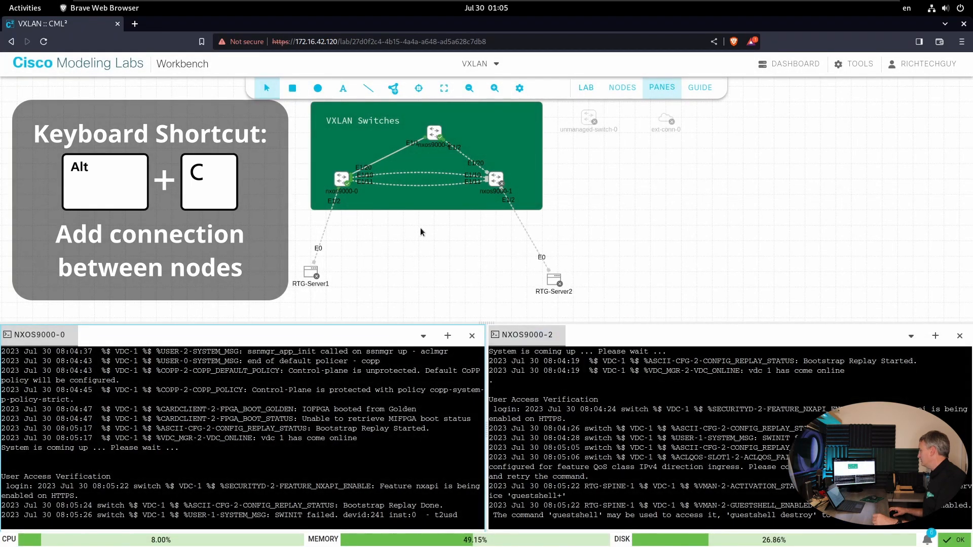
- Delete both the Eth1/10 and Eth1/11 links between nxos9000-0 and nxos9000-1
click(422, 176)
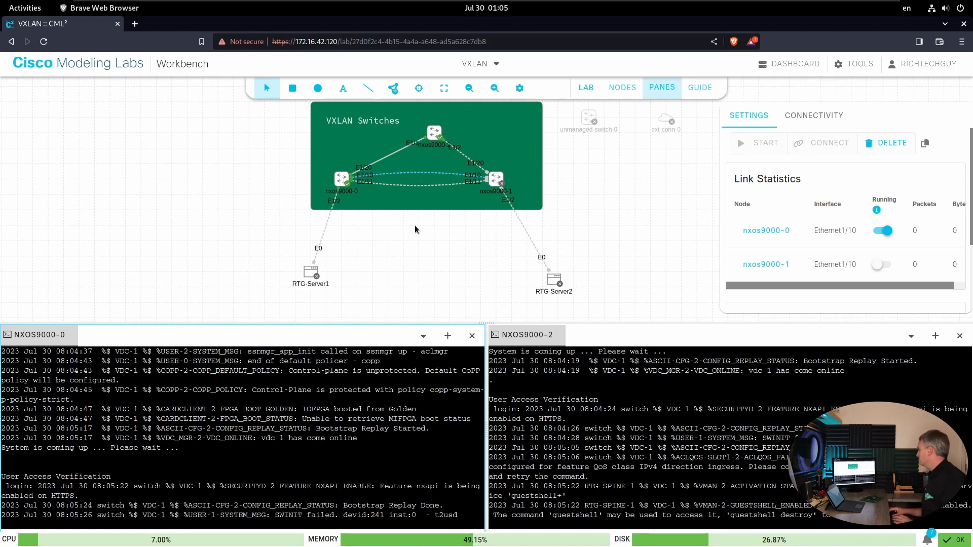
key(Delete)
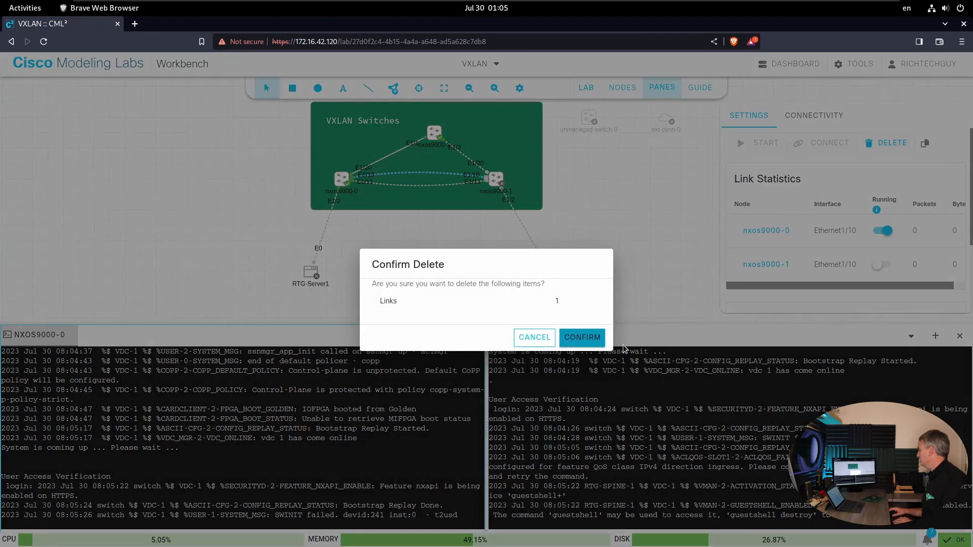
click(576, 335)
click(405, 180)
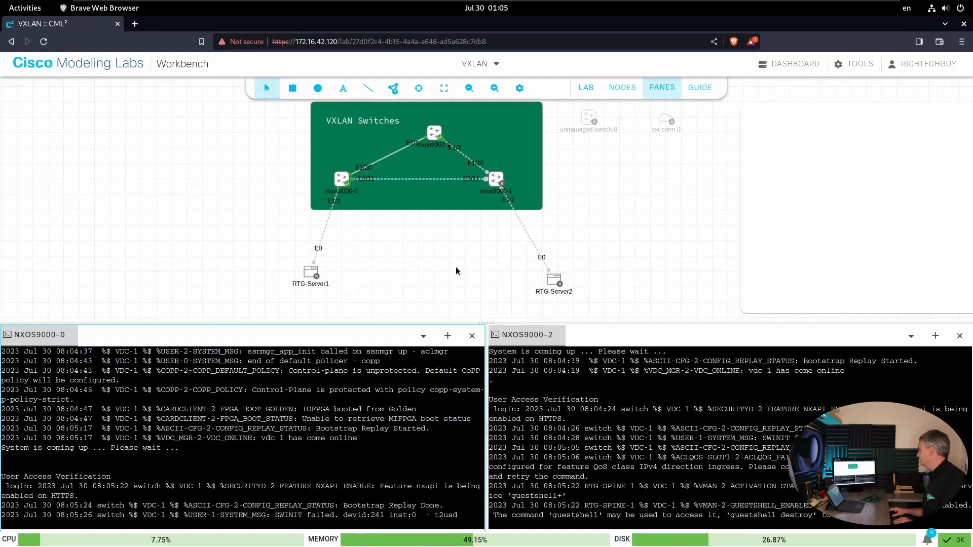
key(Delete)
click(582, 337)
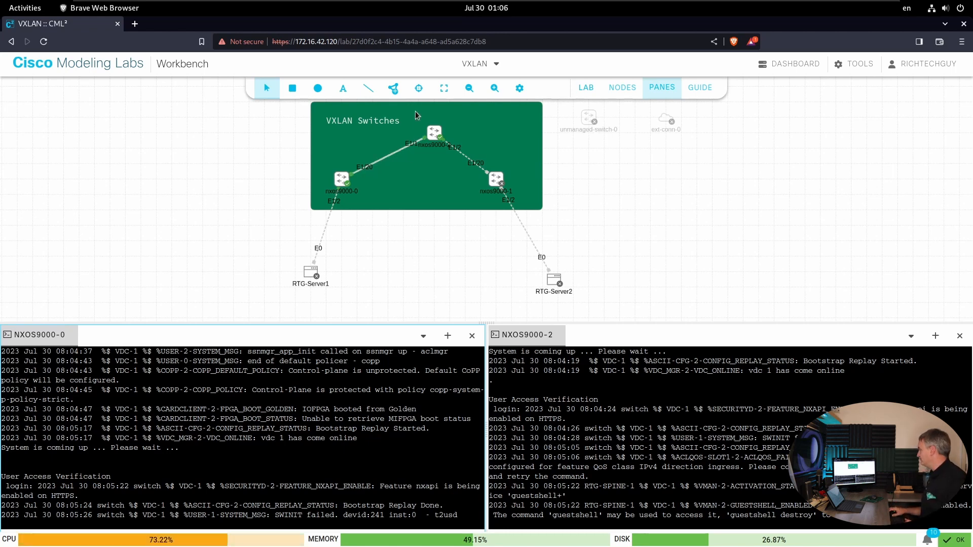
- Open the form for adding nodes in bulk and choose IOSvL2 as the node definition
click(390, 89)
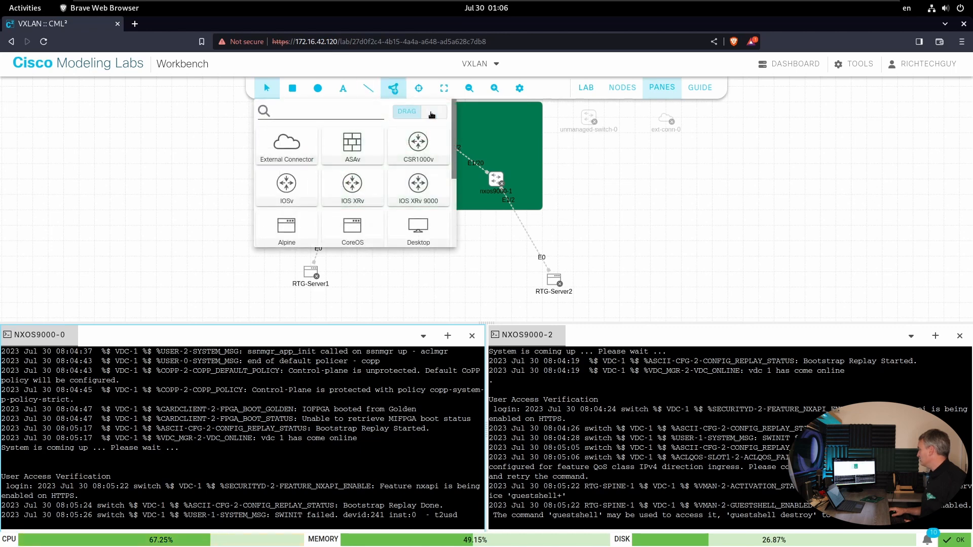
click(670, 188)
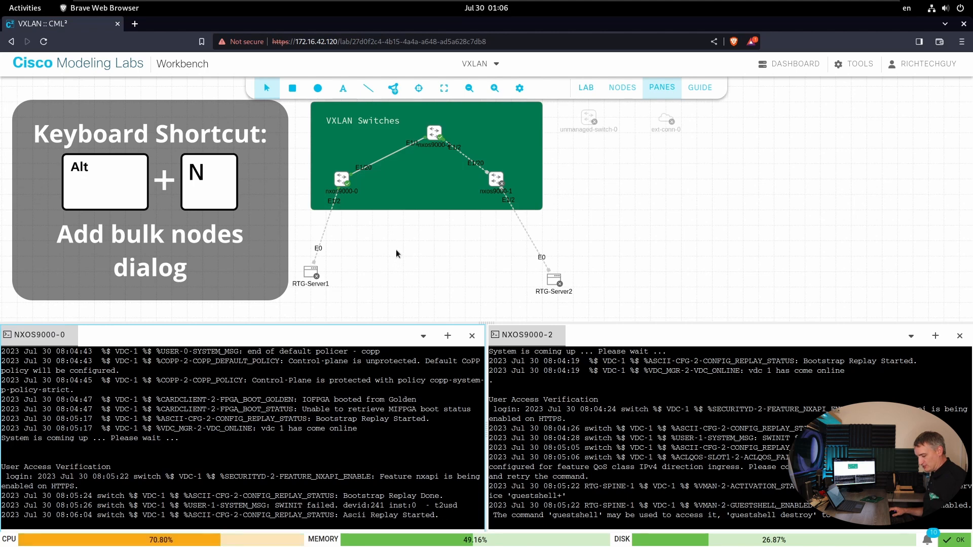
key(alt+n)
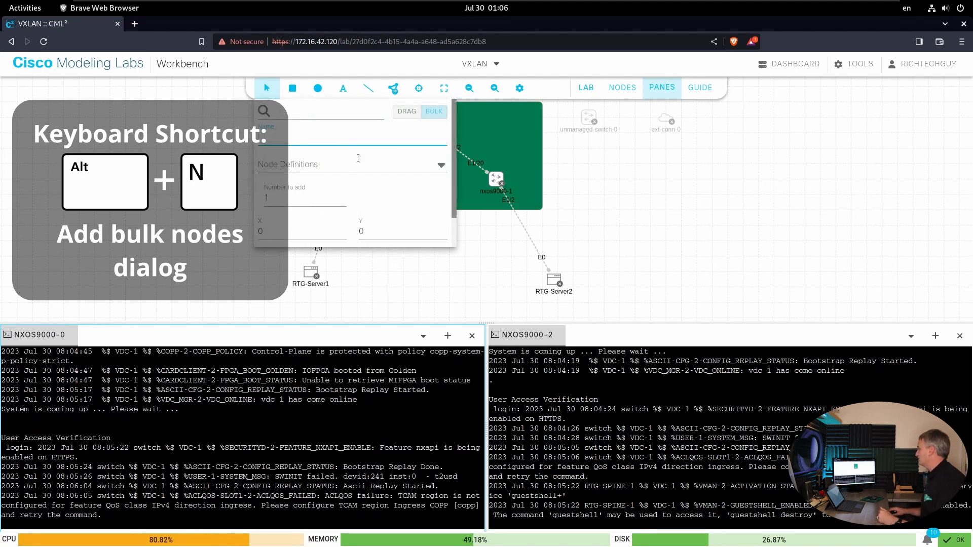
click(404, 163)
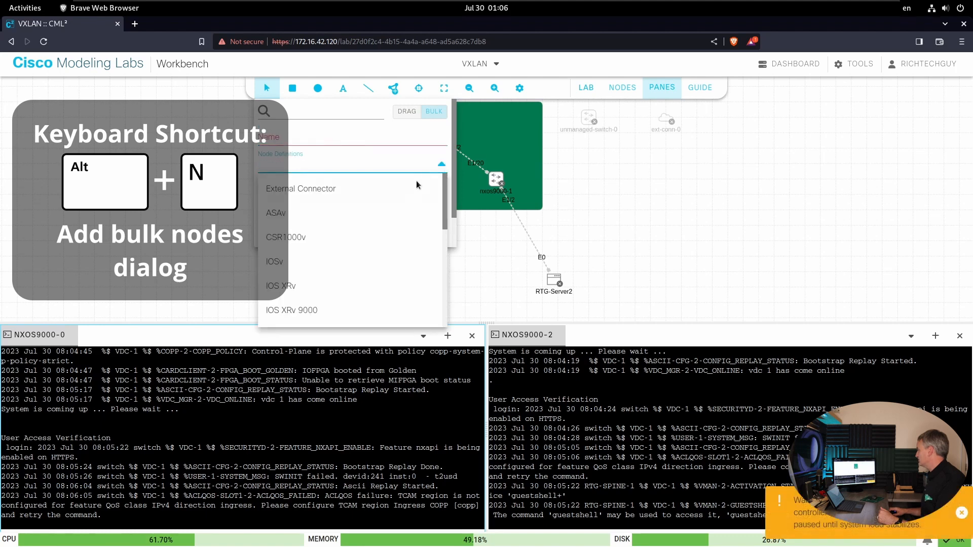
drag(445, 215, 438, 320)
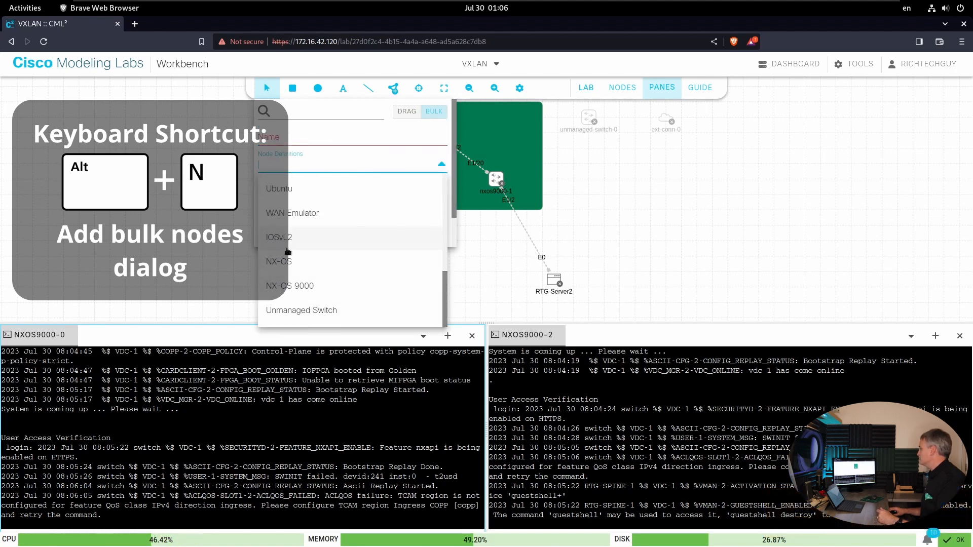
click(280, 239)
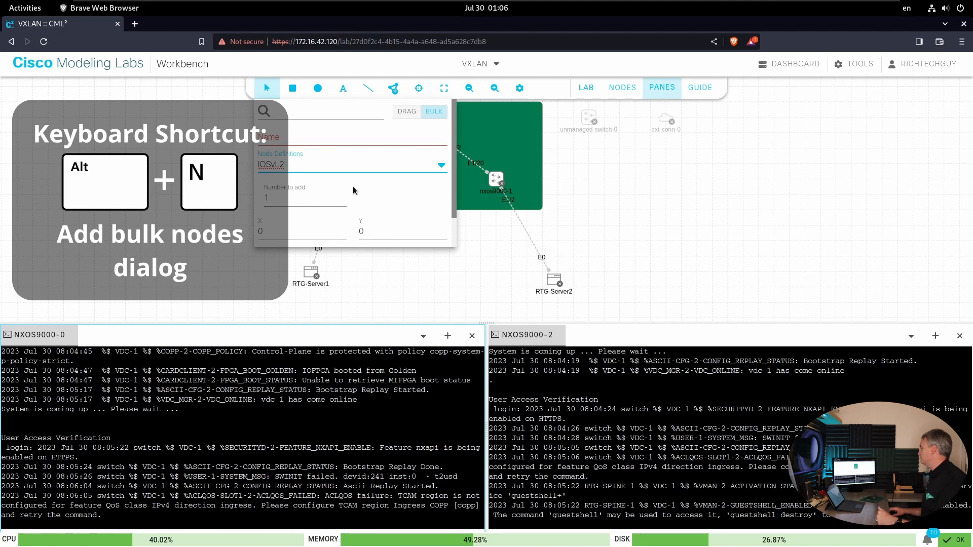
- Set the number of nodes to add to 4 and review the position and offset fields
click(342, 196)
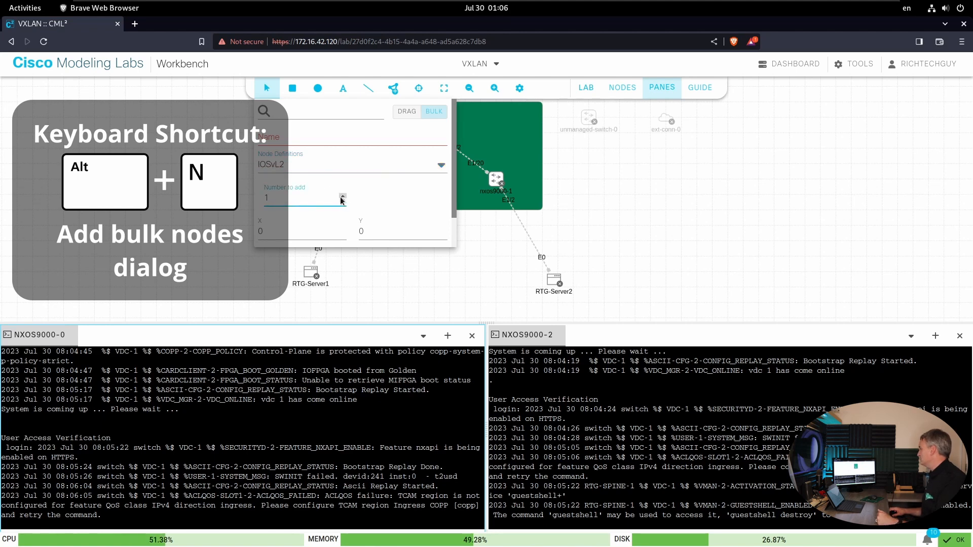
click(342, 197)
click(341, 197)
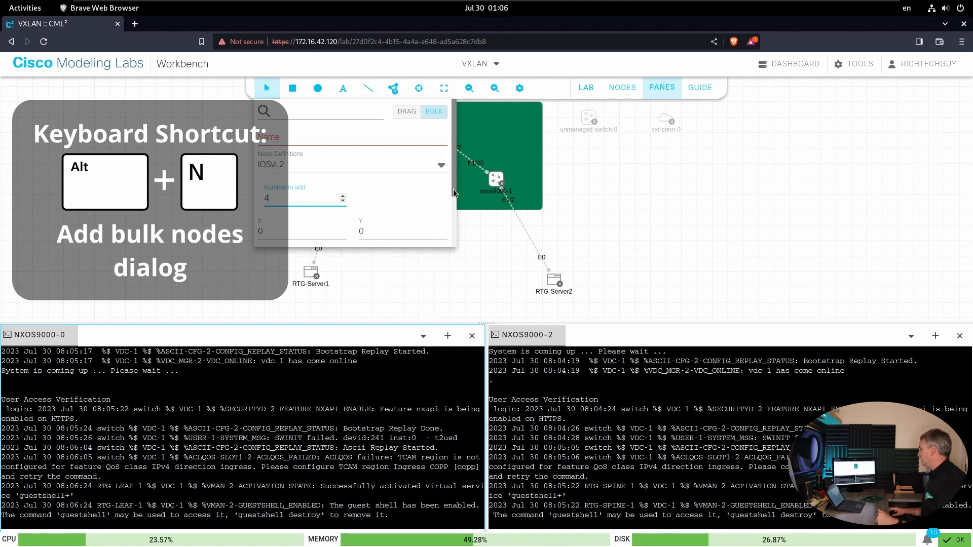
scroll(314, 155, down, 3)
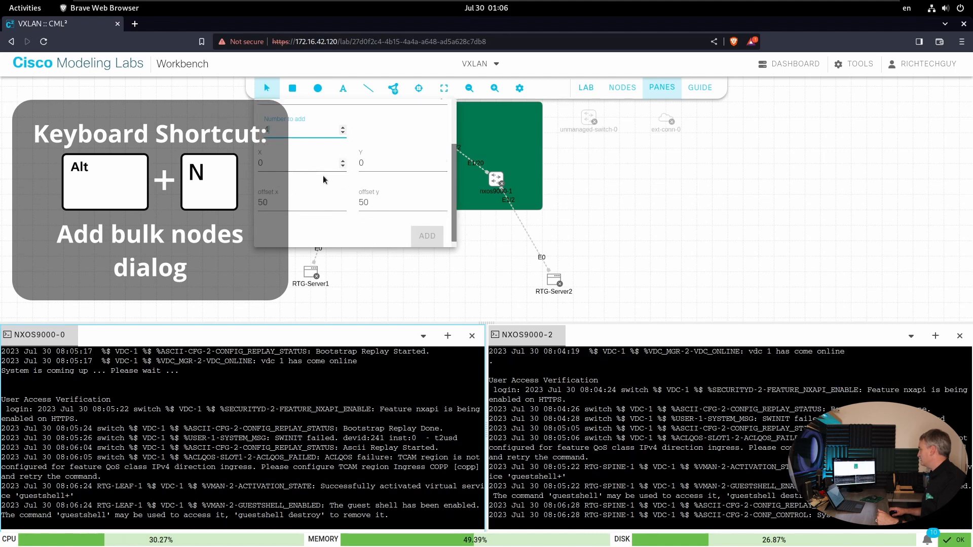
drag(458, 181, 433, 132)
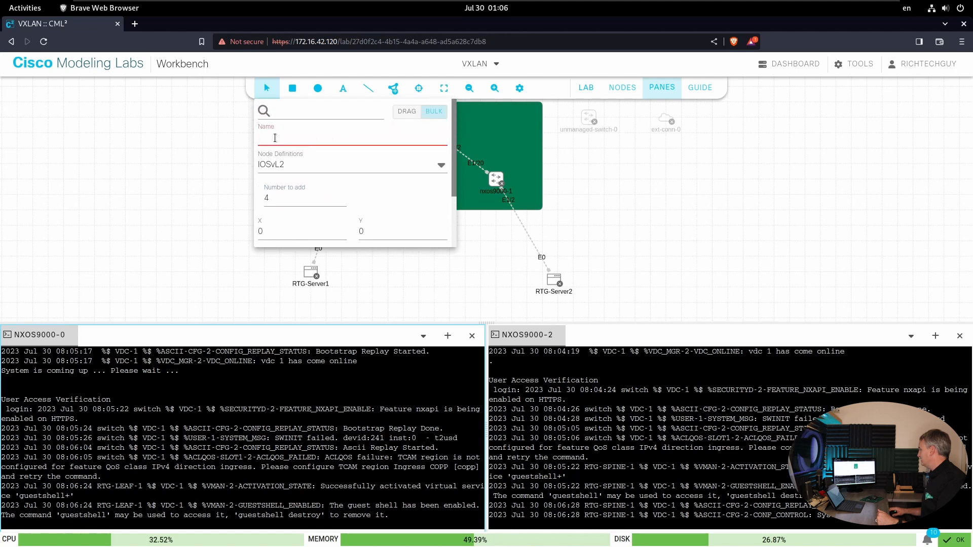
- Enter Switch- as the name for the bulk nodes
text(Switch)
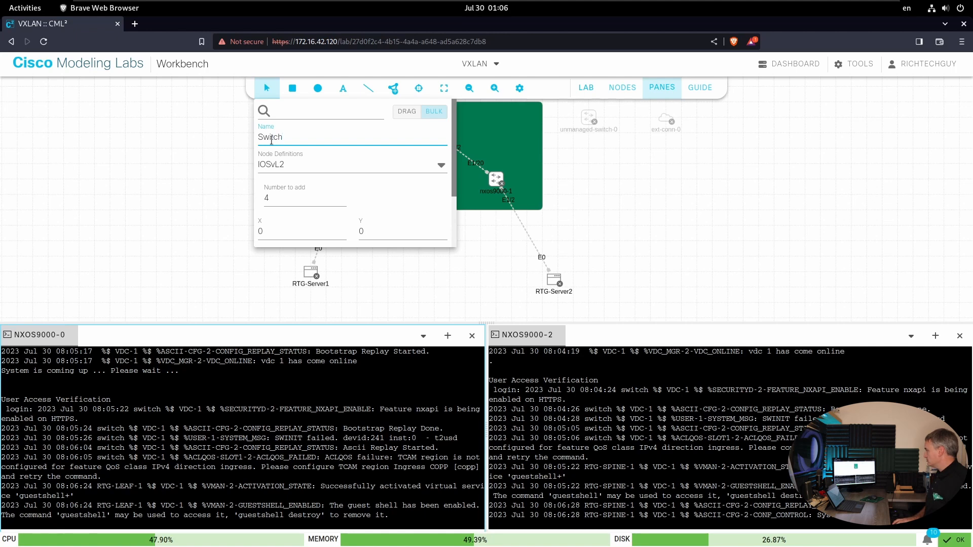
text(-=)
key(BackSpace)
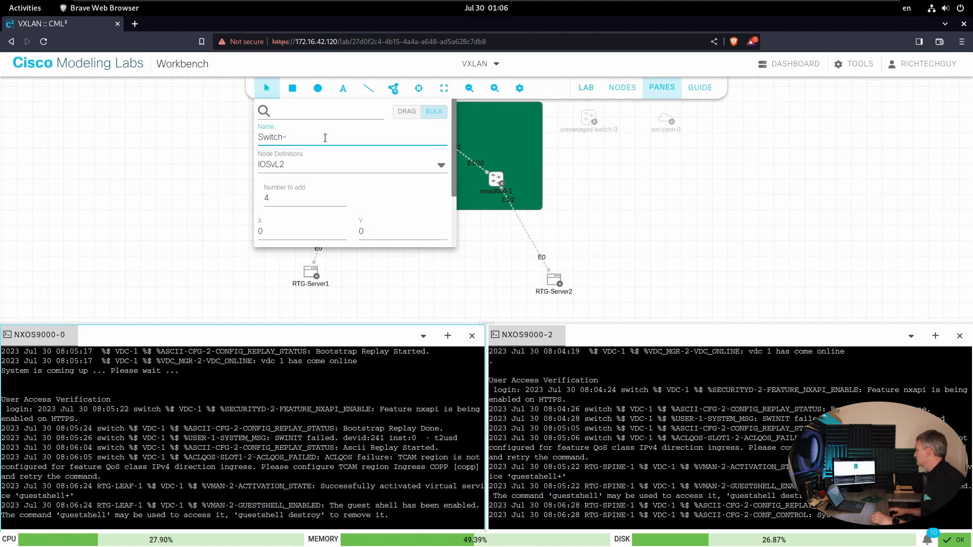
- Add the four bulk IOSvL2 nodes, and move Switch--0 and Switch--1 to either side of the link between nxos9000-0 and RTG-Server1
scroll(427, 238, down, 2)
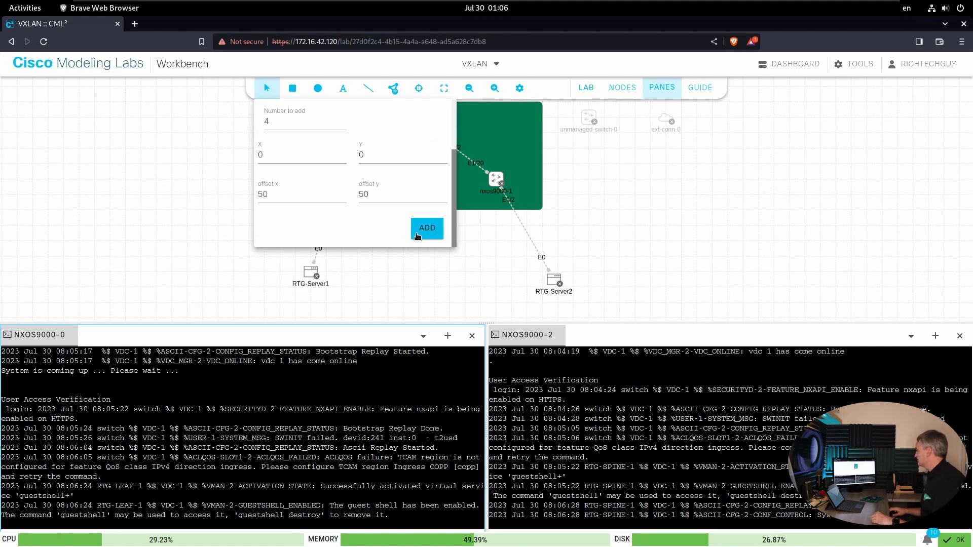
click(428, 230)
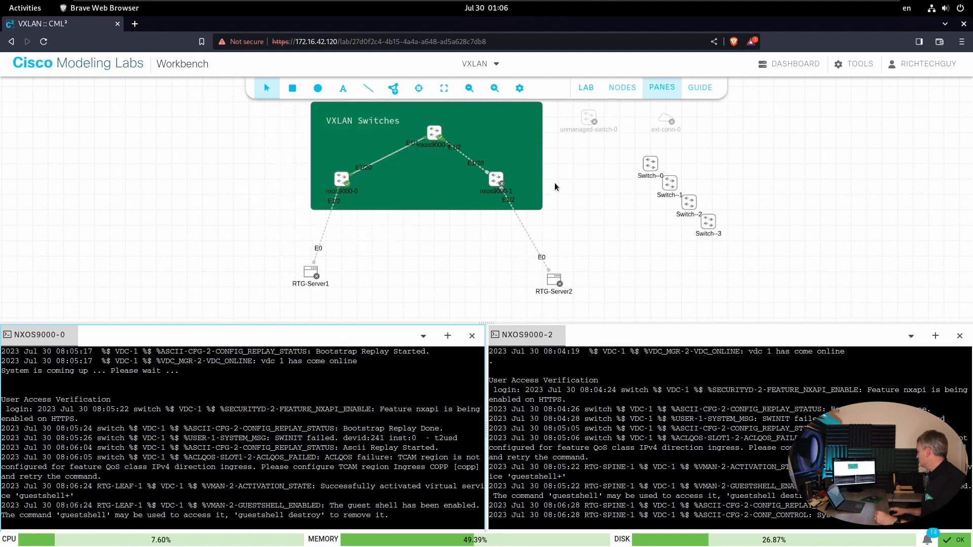
drag(638, 167, 278, 209)
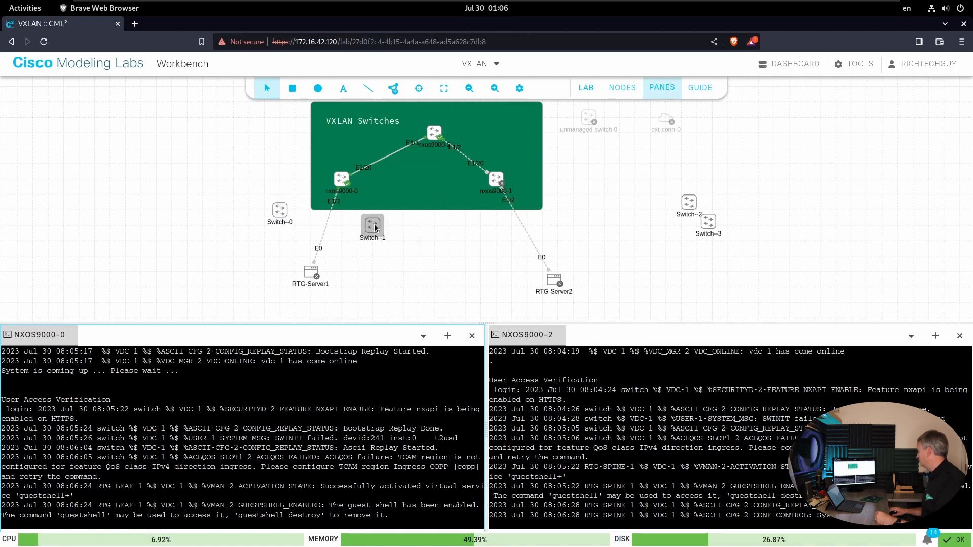
- Try to link Switch--0 to nxos9000-0, creating the offered link between Eth1/1 on nxos9000-0 and Eth1/1 on nxos9000-1
right_click(280, 211)
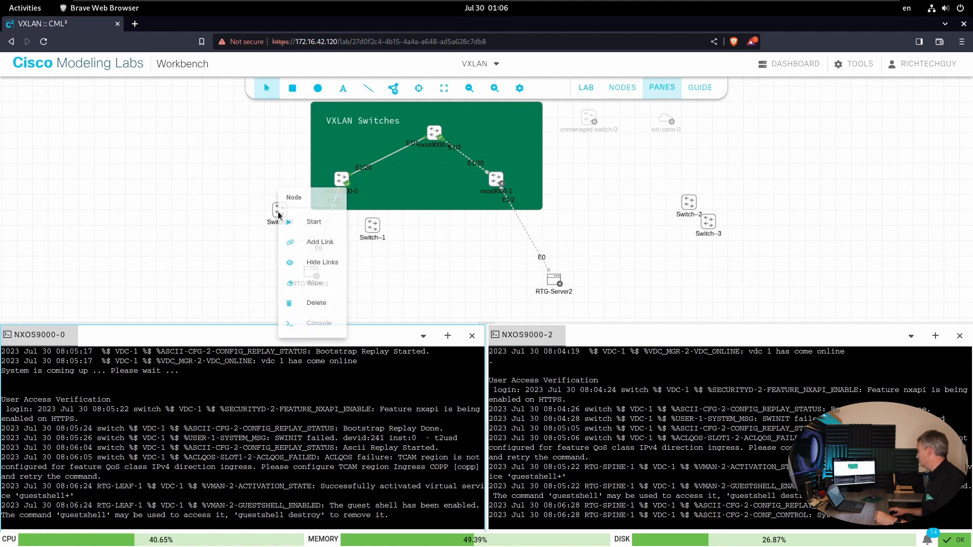
click(306, 242)
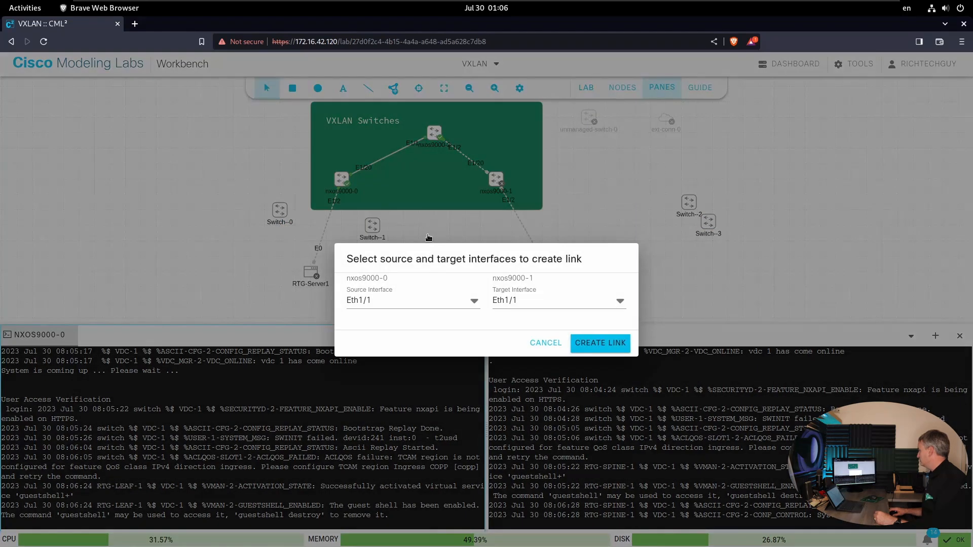
click(608, 343)
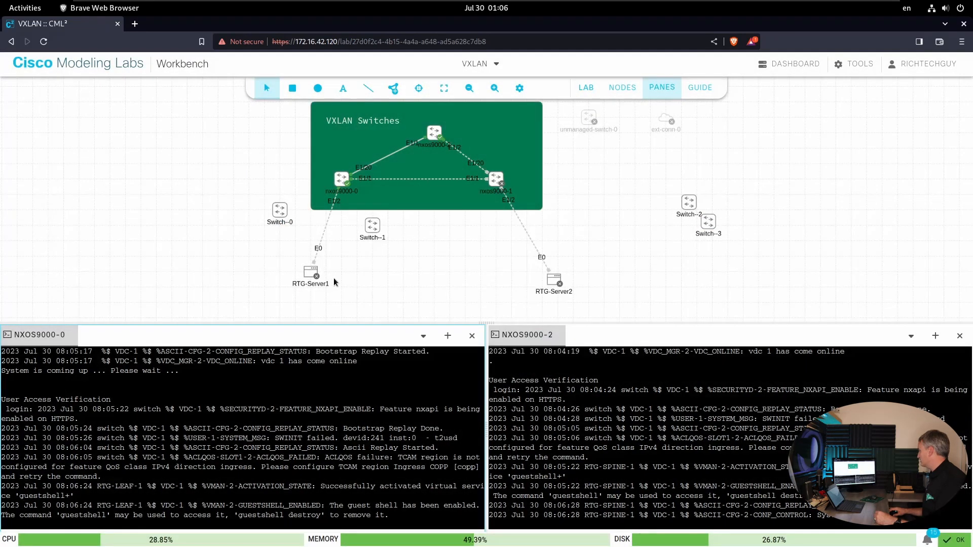
- Delete the Eth1/1 link between nxos9000-0 and nxos9000-1
click(418, 178)
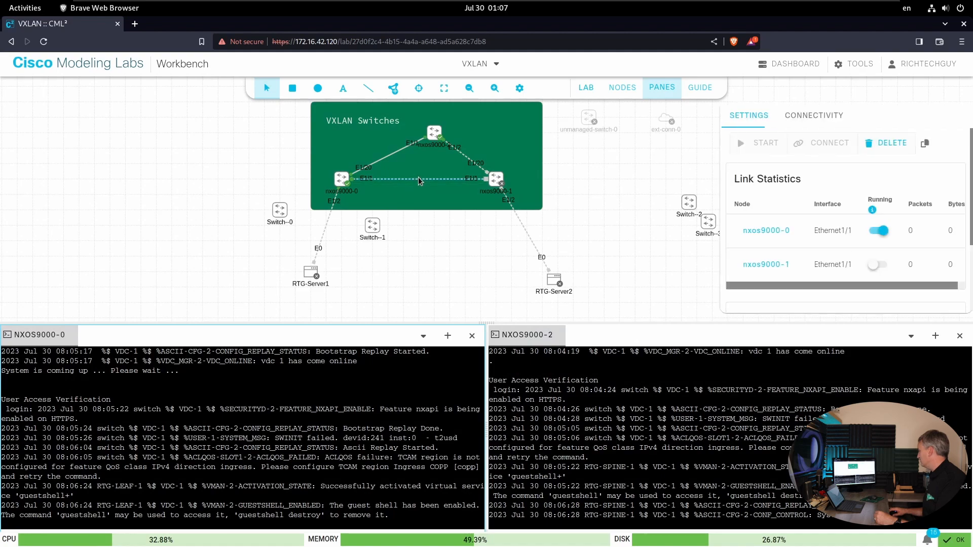
key(Delete)
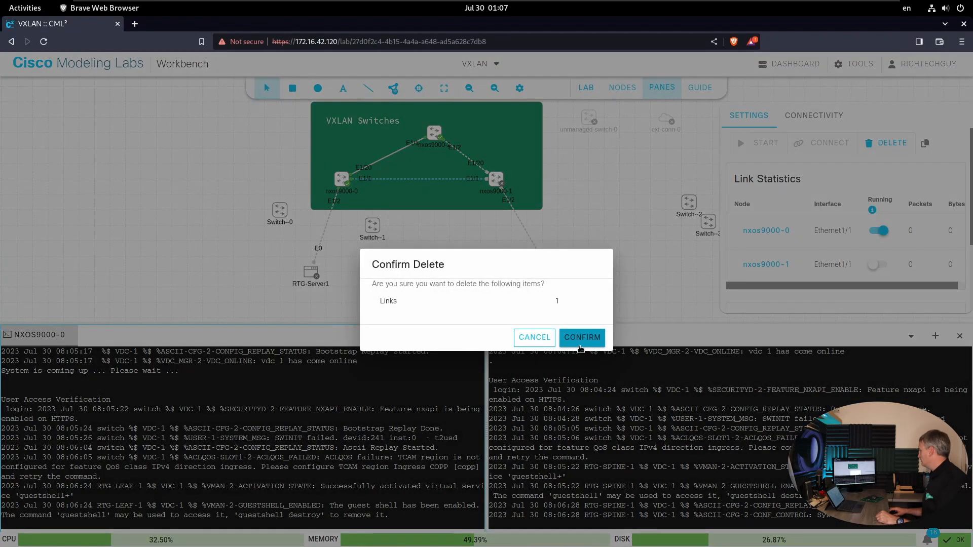
click(577, 336)
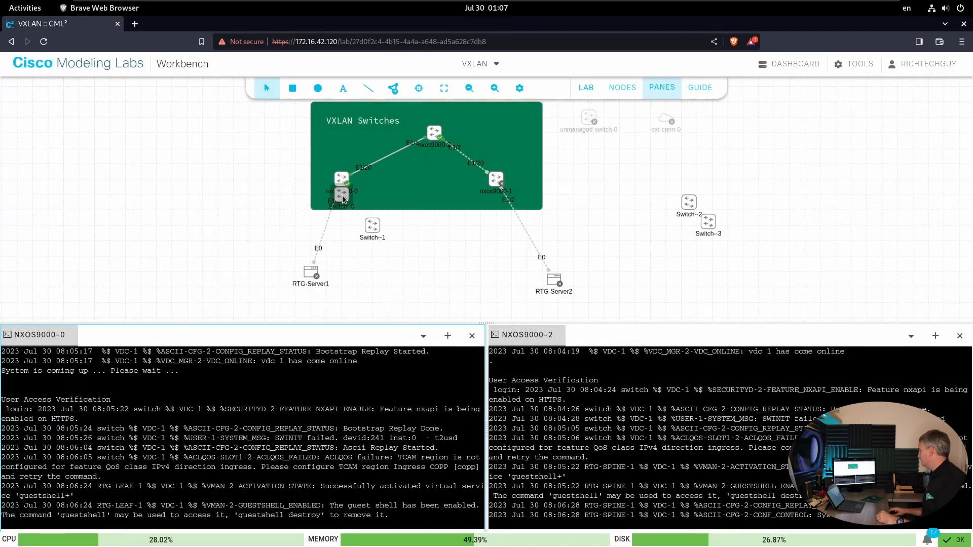
right_click(278, 212)
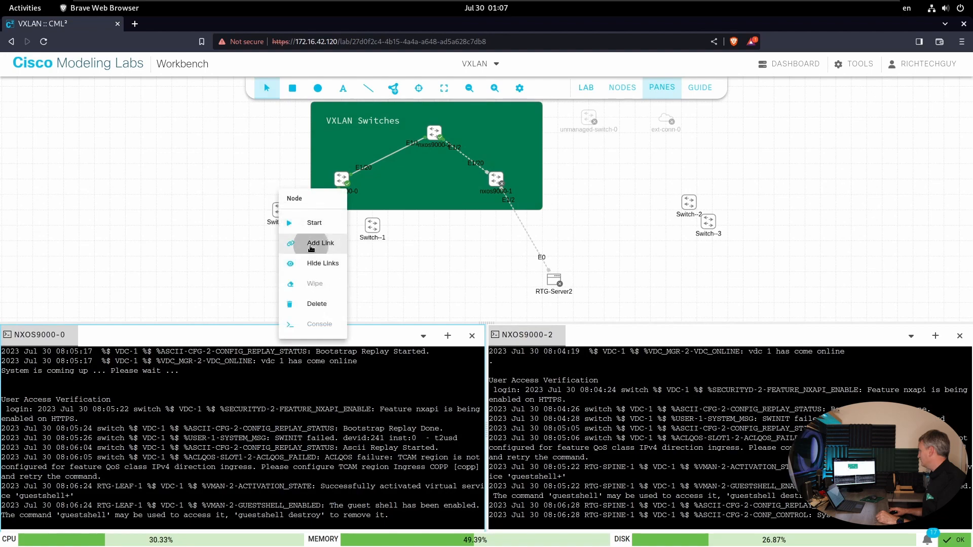
click(319, 243)
click(342, 181)
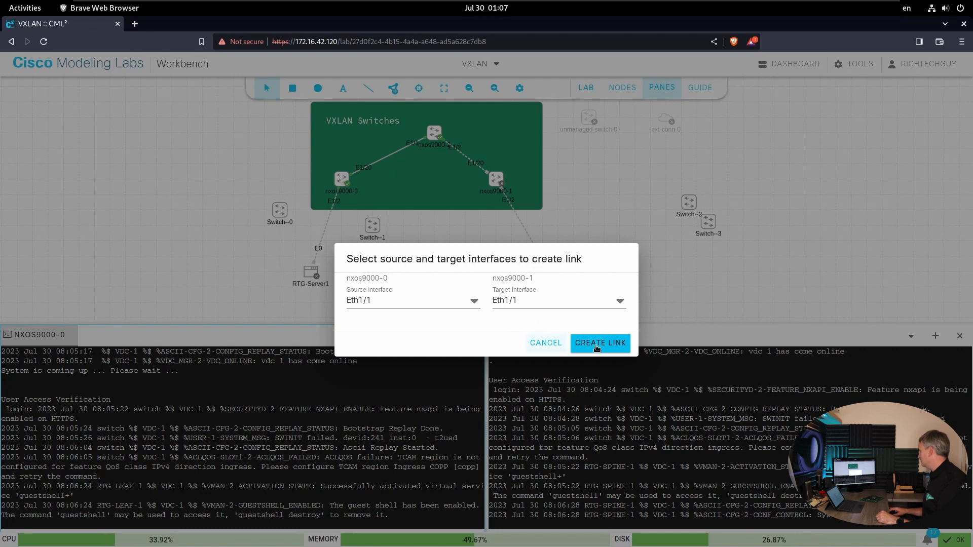
click(534, 346)
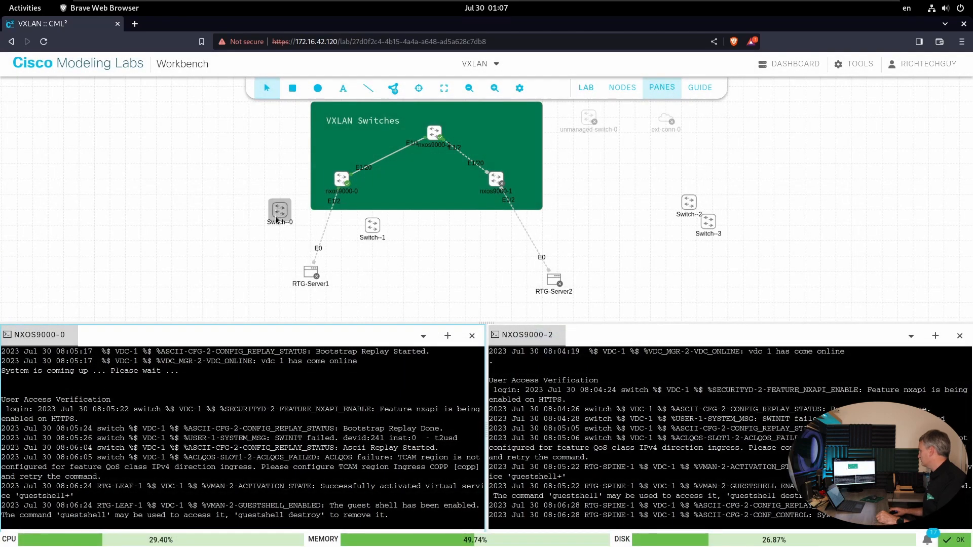
right_click(256, 243)
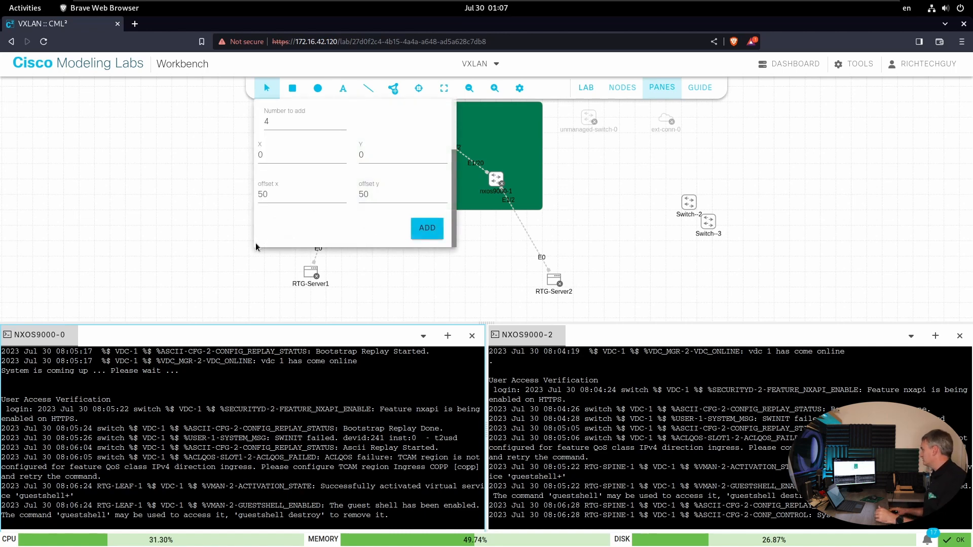
- In the link creation form, set Switch--0 as the source node and nxos9000-0 as the target node
click(476, 271)
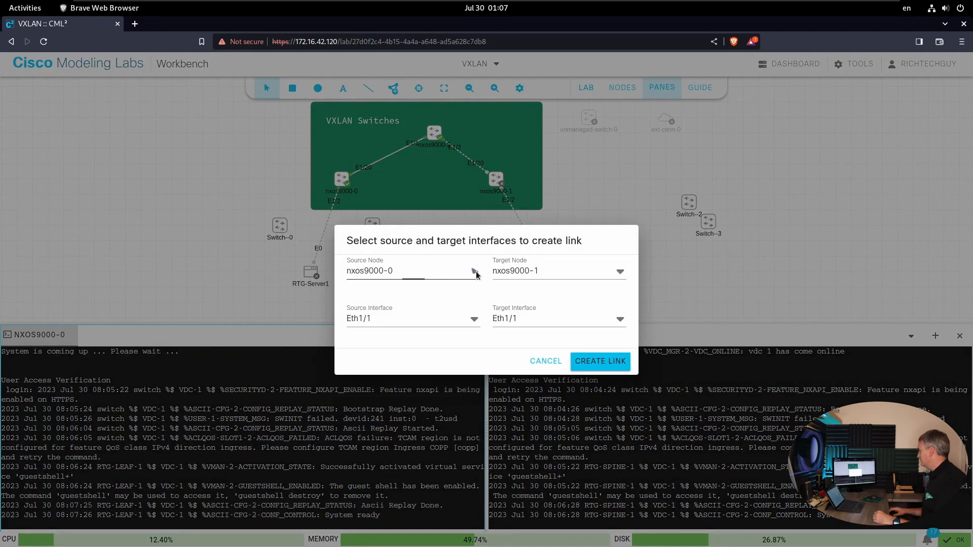
click(475, 272)
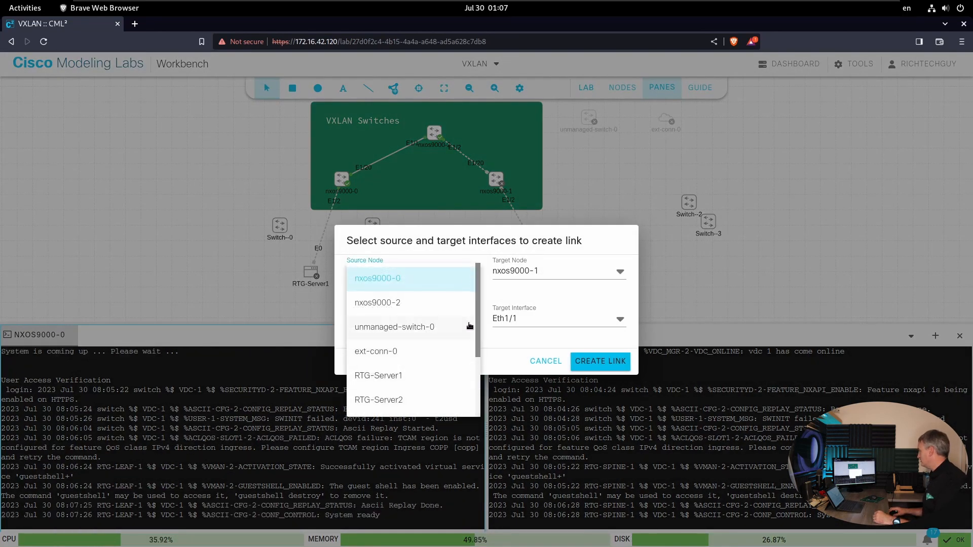
scroll(470, 326, down, 2)
click(383, 333)
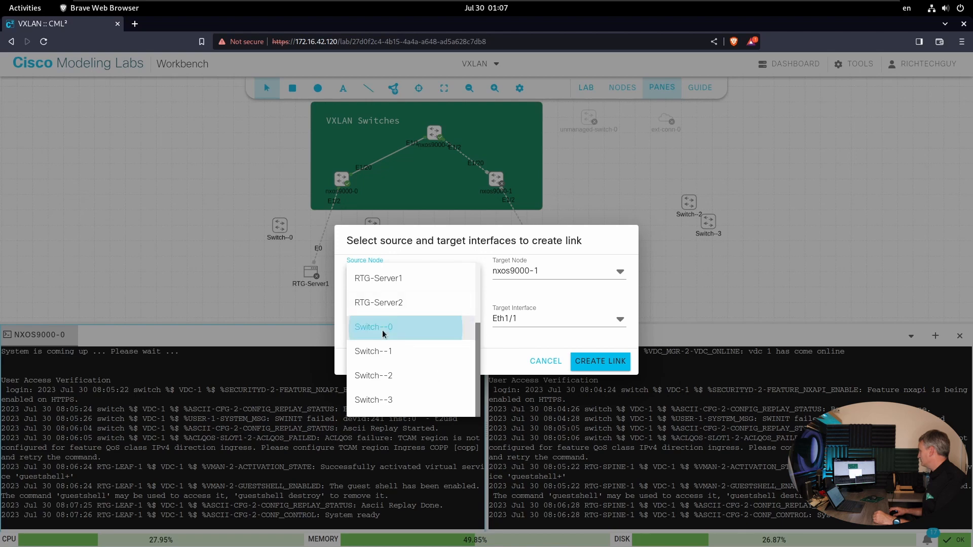
click(620, 274)
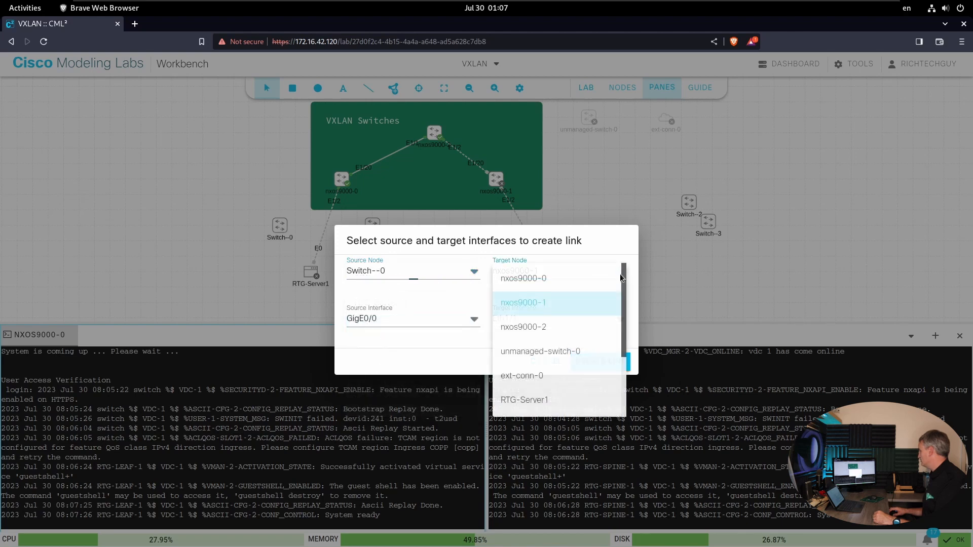
click(528, 277)
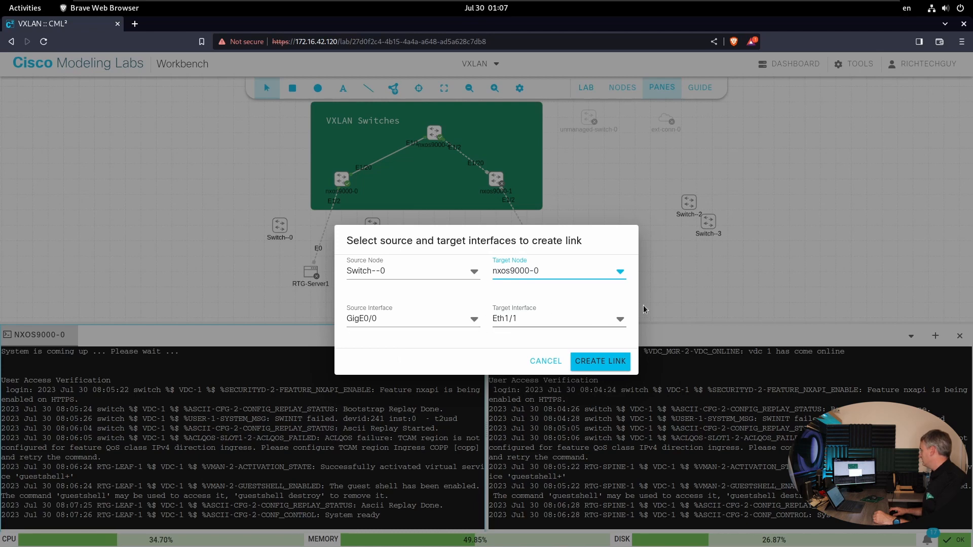
- Choose GigE0/0 as the source interface and create the link from Switch--0 to Eth1/1 on nxos9000-0
click(474, 319)
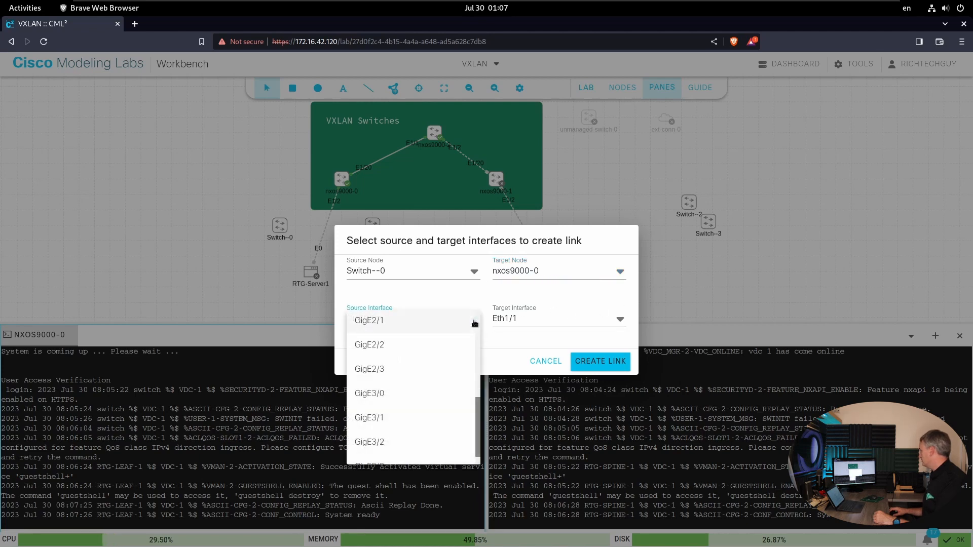
drag(478, 405, 471, 303)
click(406, 287)
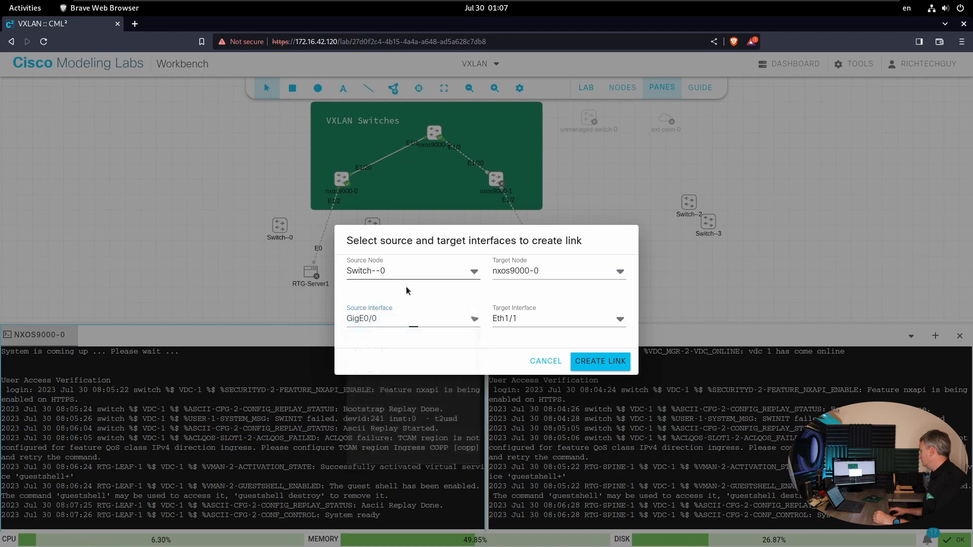
click(599, 361)
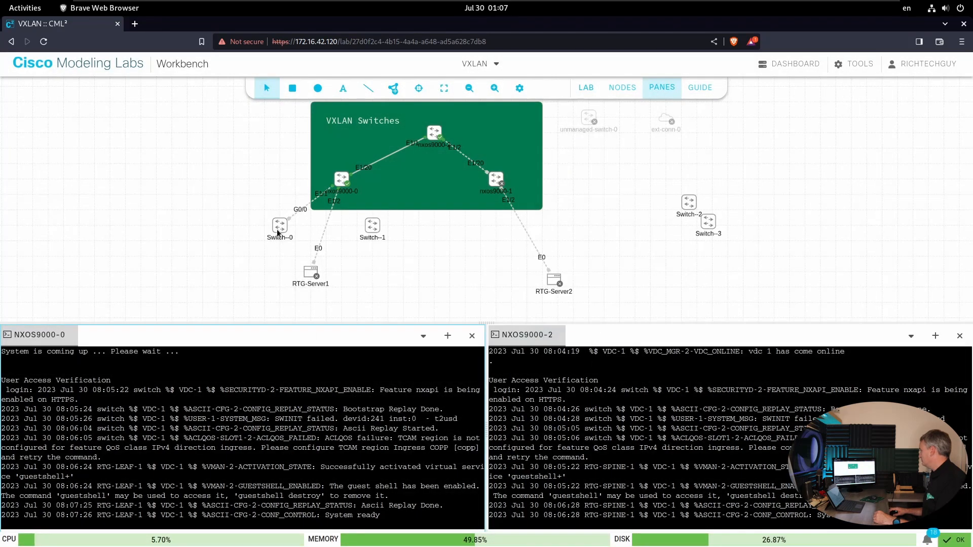